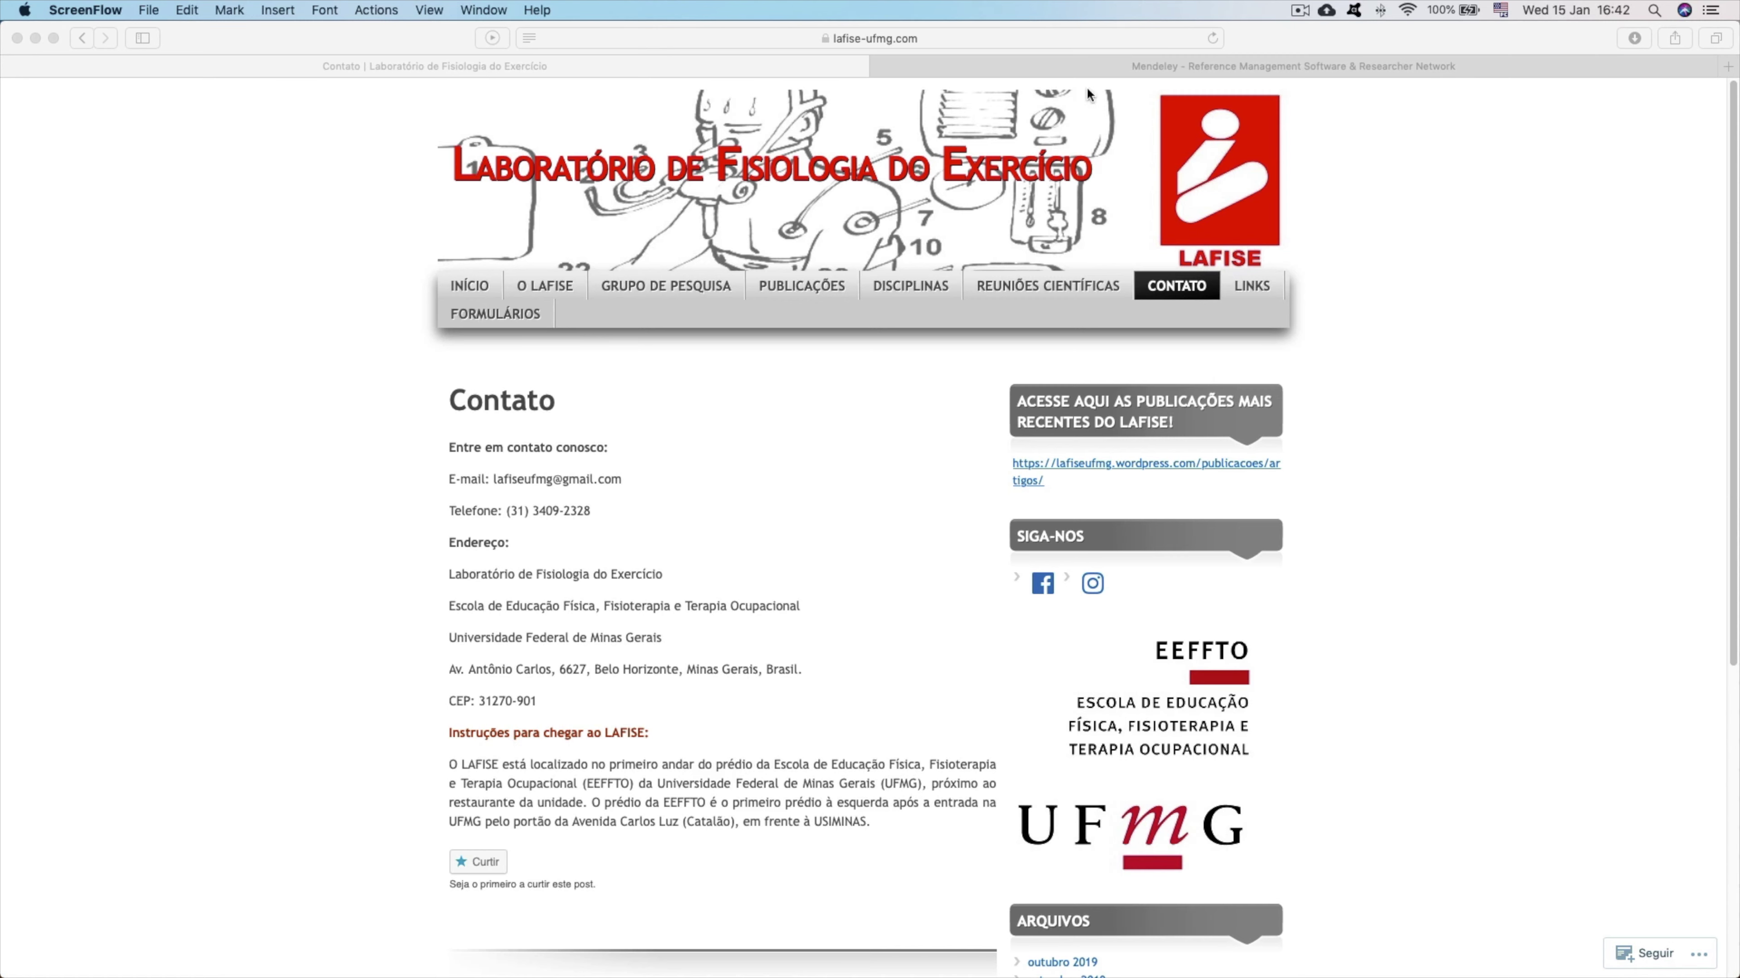
# Switch to Safari's Mendeley tab and scroll down to the Download Mendeley section.
pyautogui.click(1132, 64)
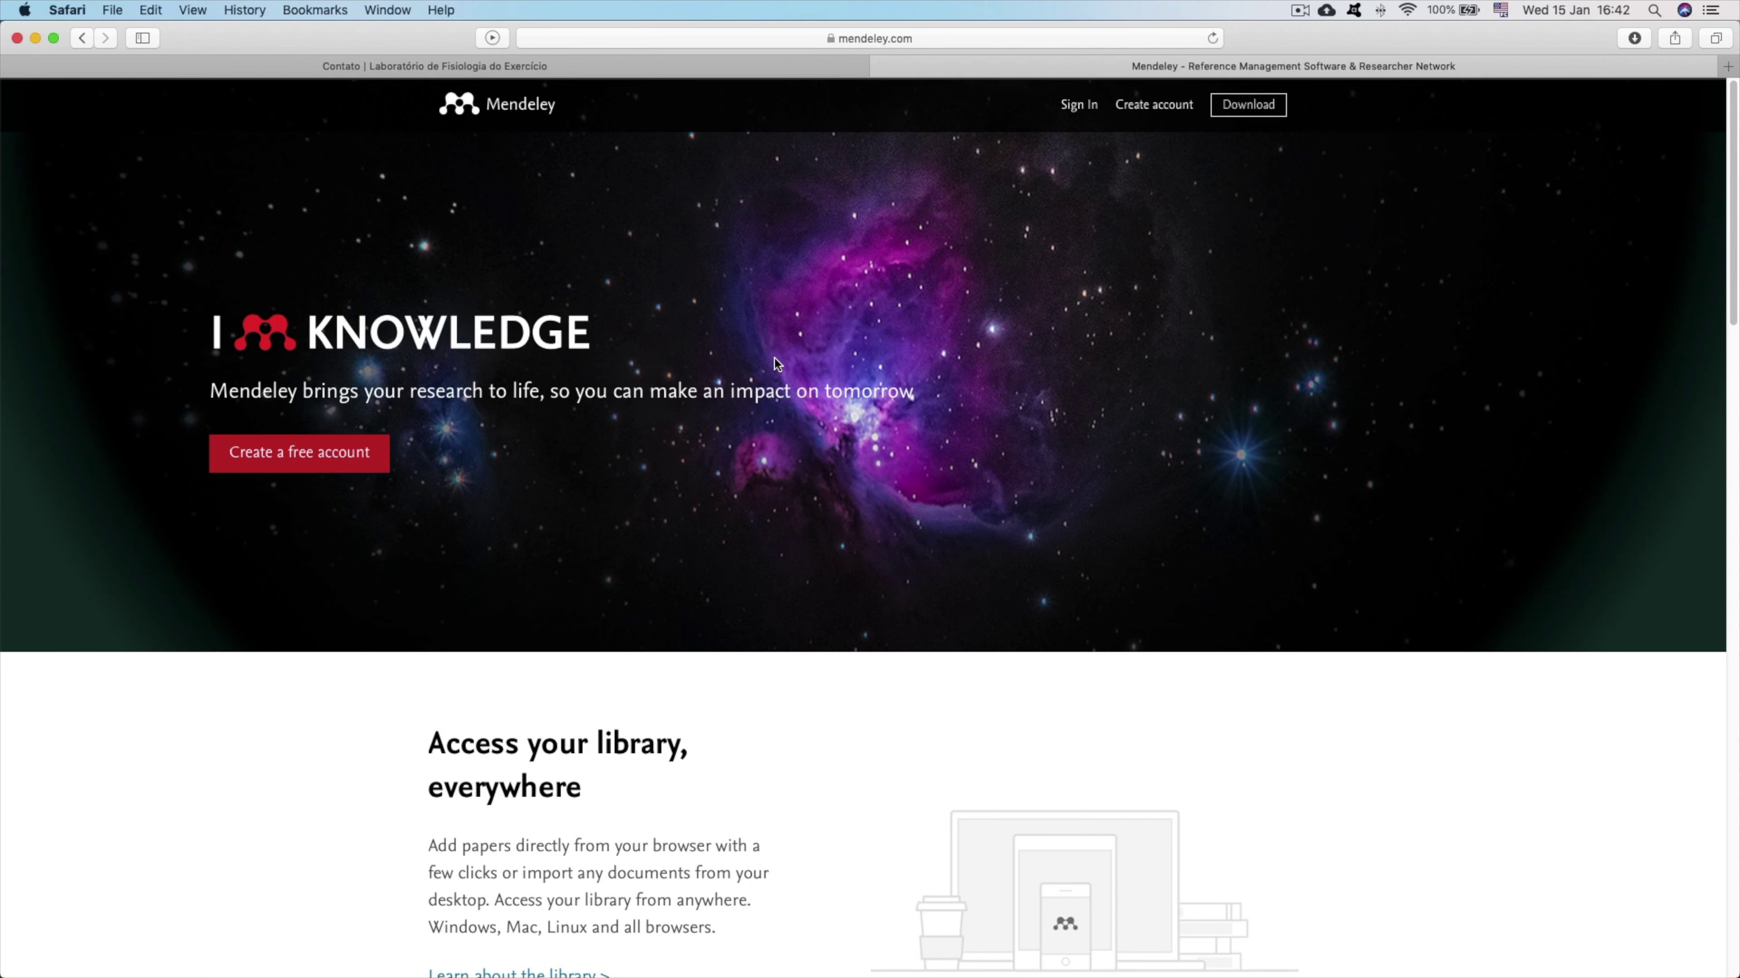
pyautogui.scroll(-3, 772, 359)
pyautogui.scroll(-3, 760, 363)
pyautogui.scroll(-3, 749, 369)
pyautogui.scroll(-10, 743, 371)
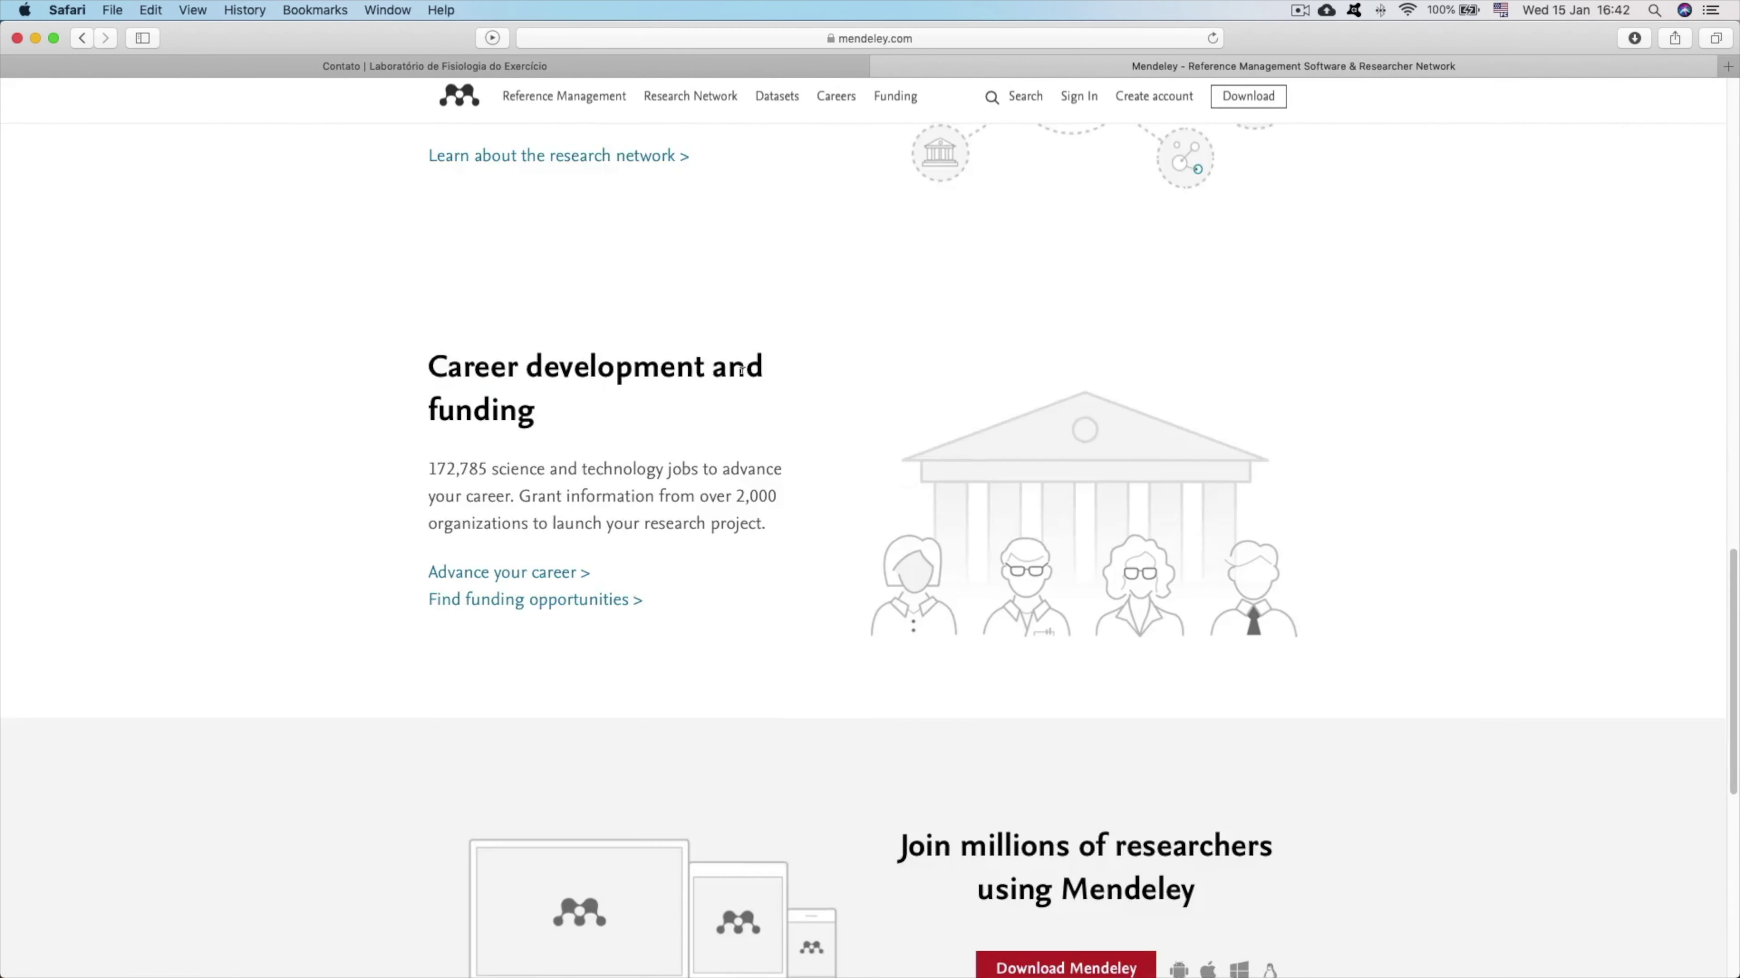
pyautogui.scroll(-8, 741, 376)
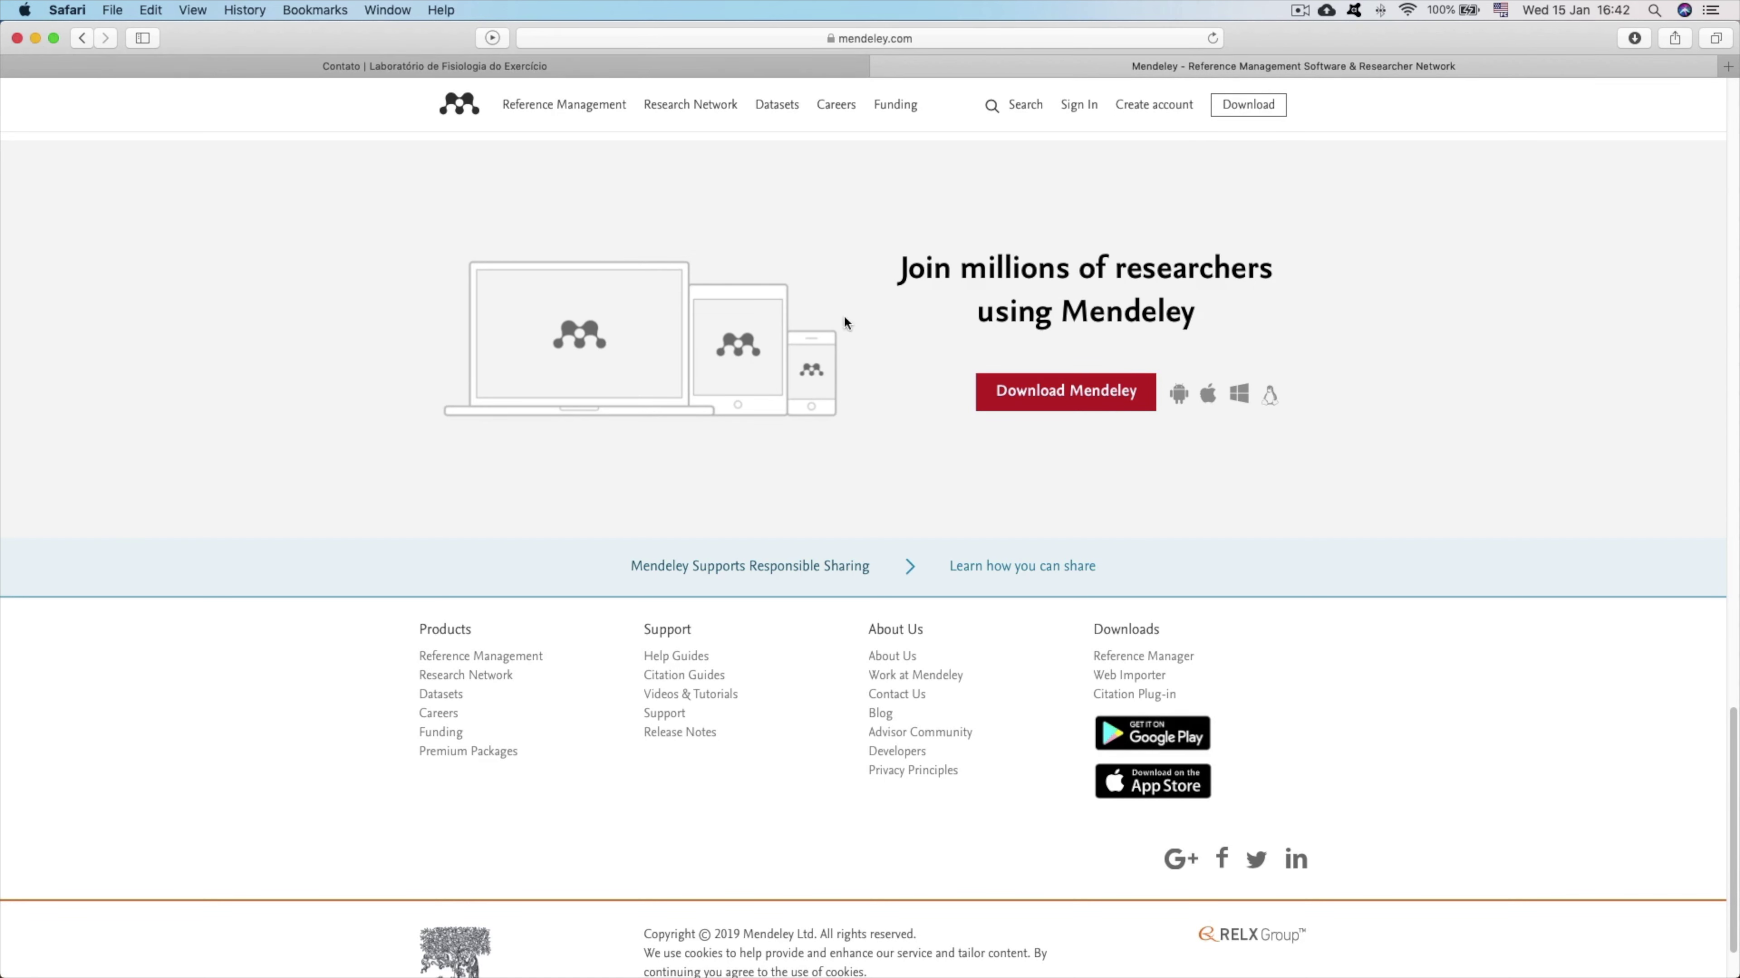
# Minimize Safari, launch Mendeley Desktop from Applications, and open the empty TUTORIAL folder.
pyautogui.click(36, 39)
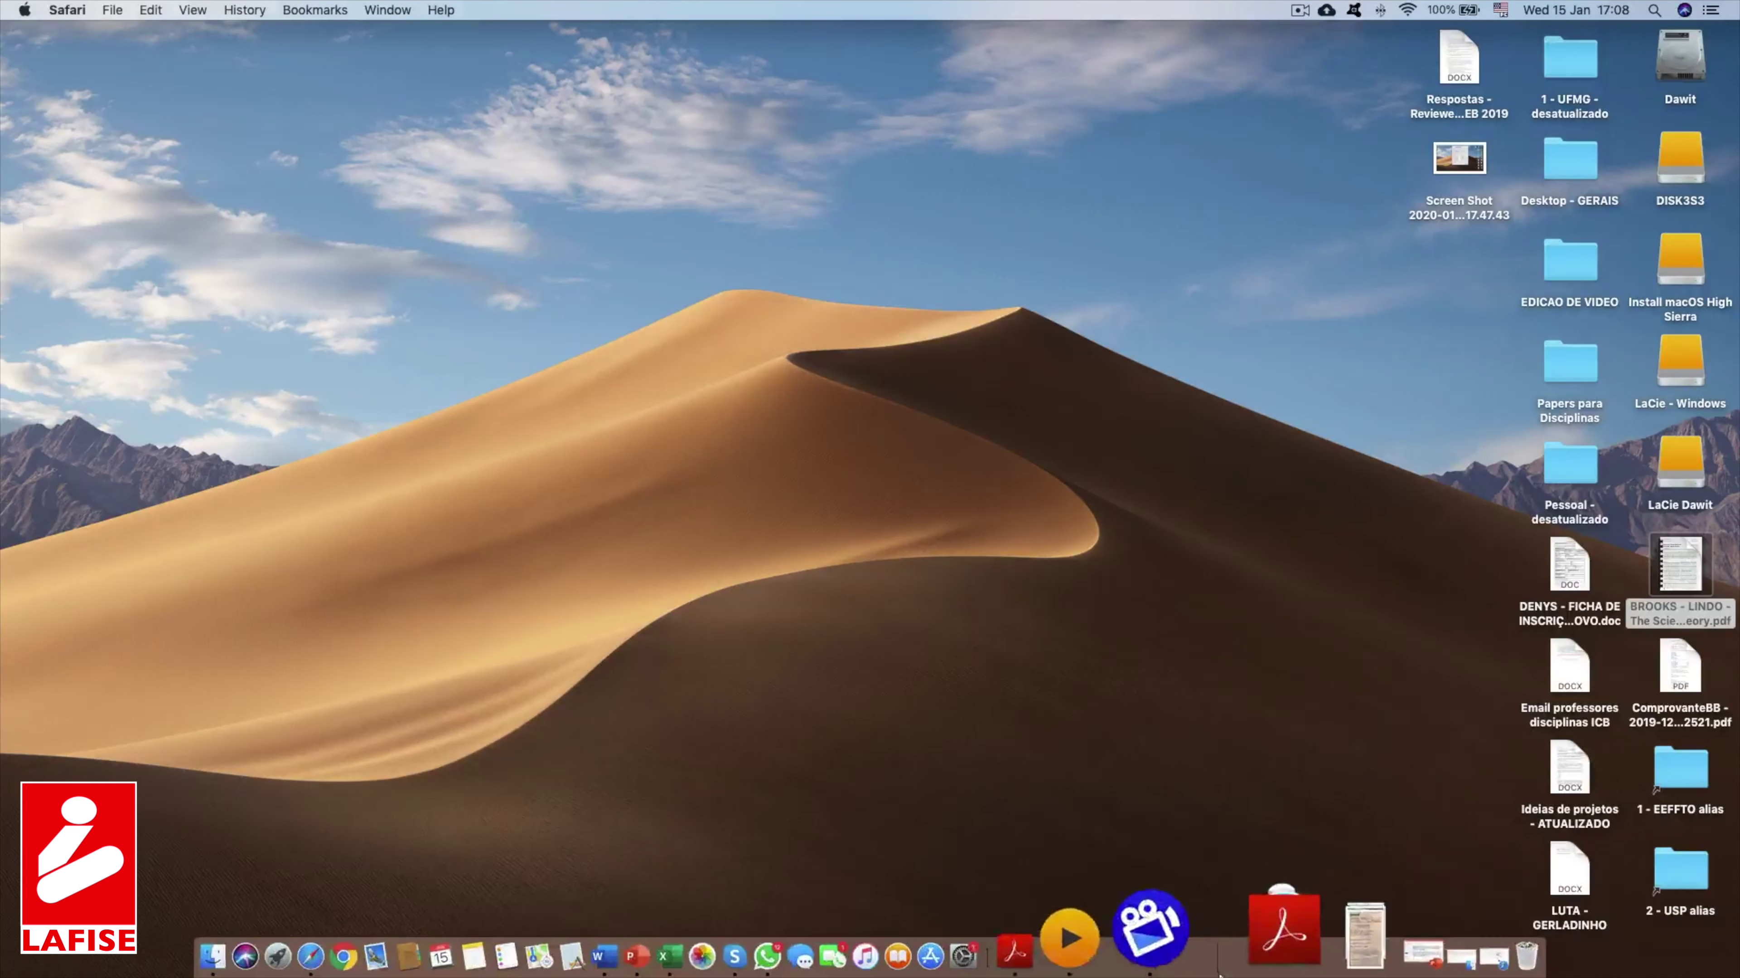
pyautogui.click(1243, 956)
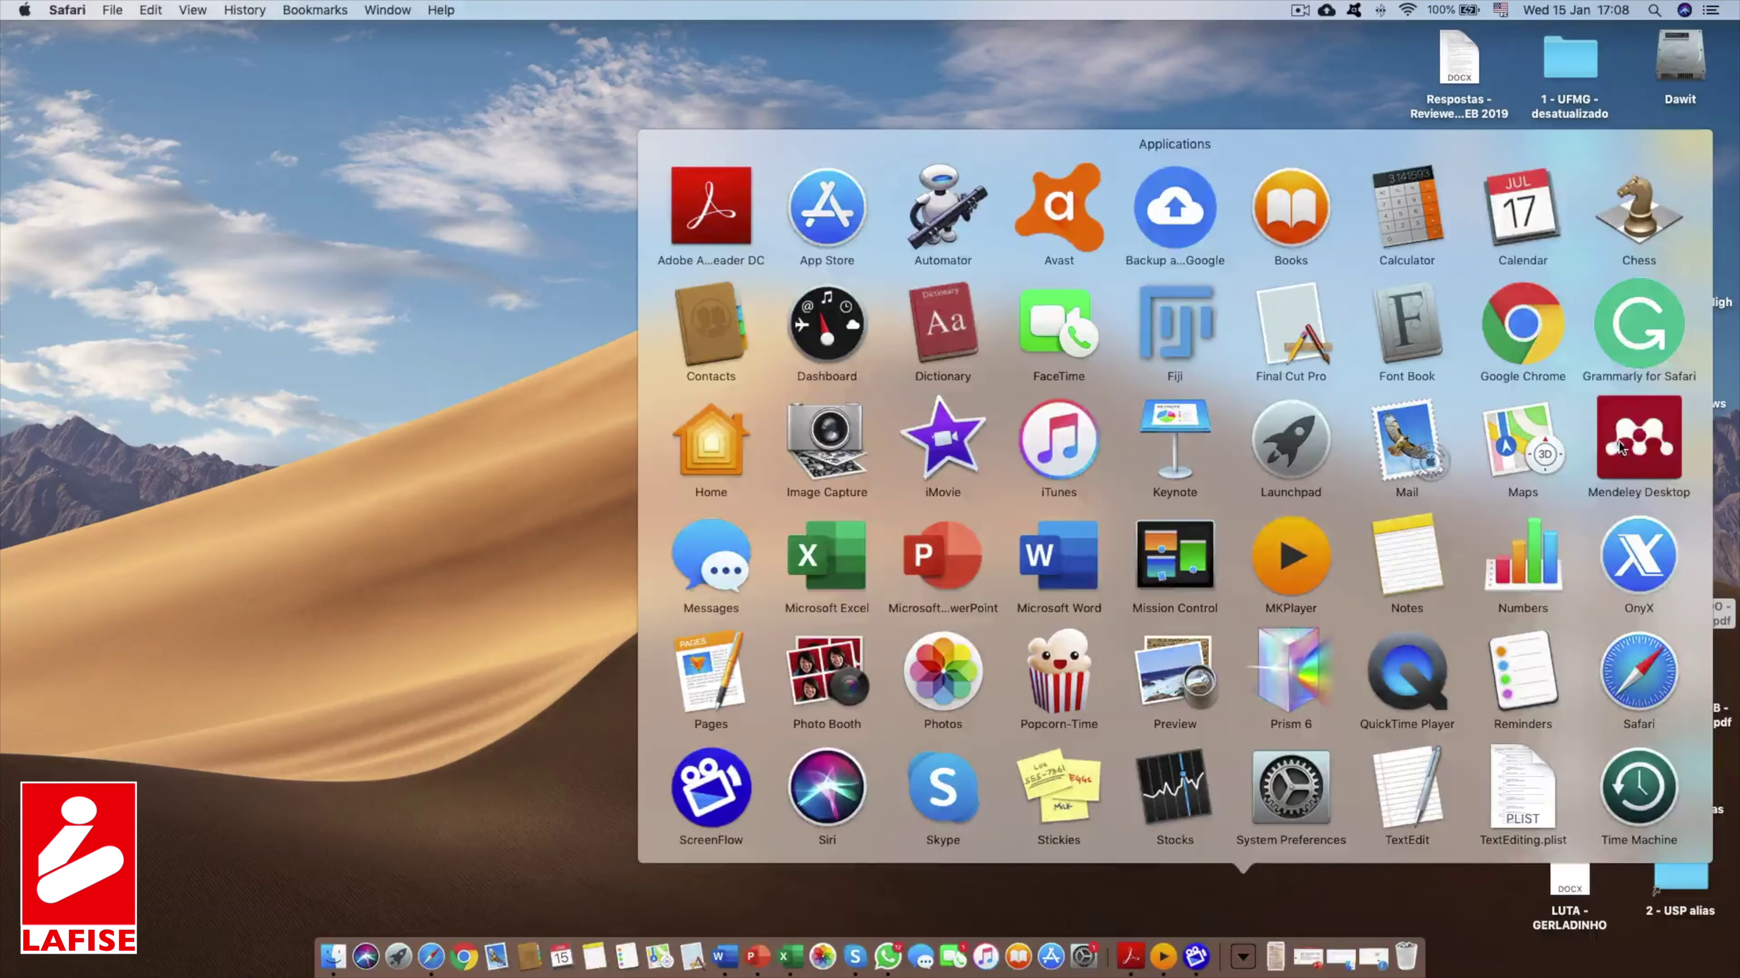
pyautogui.click(1618, 443)
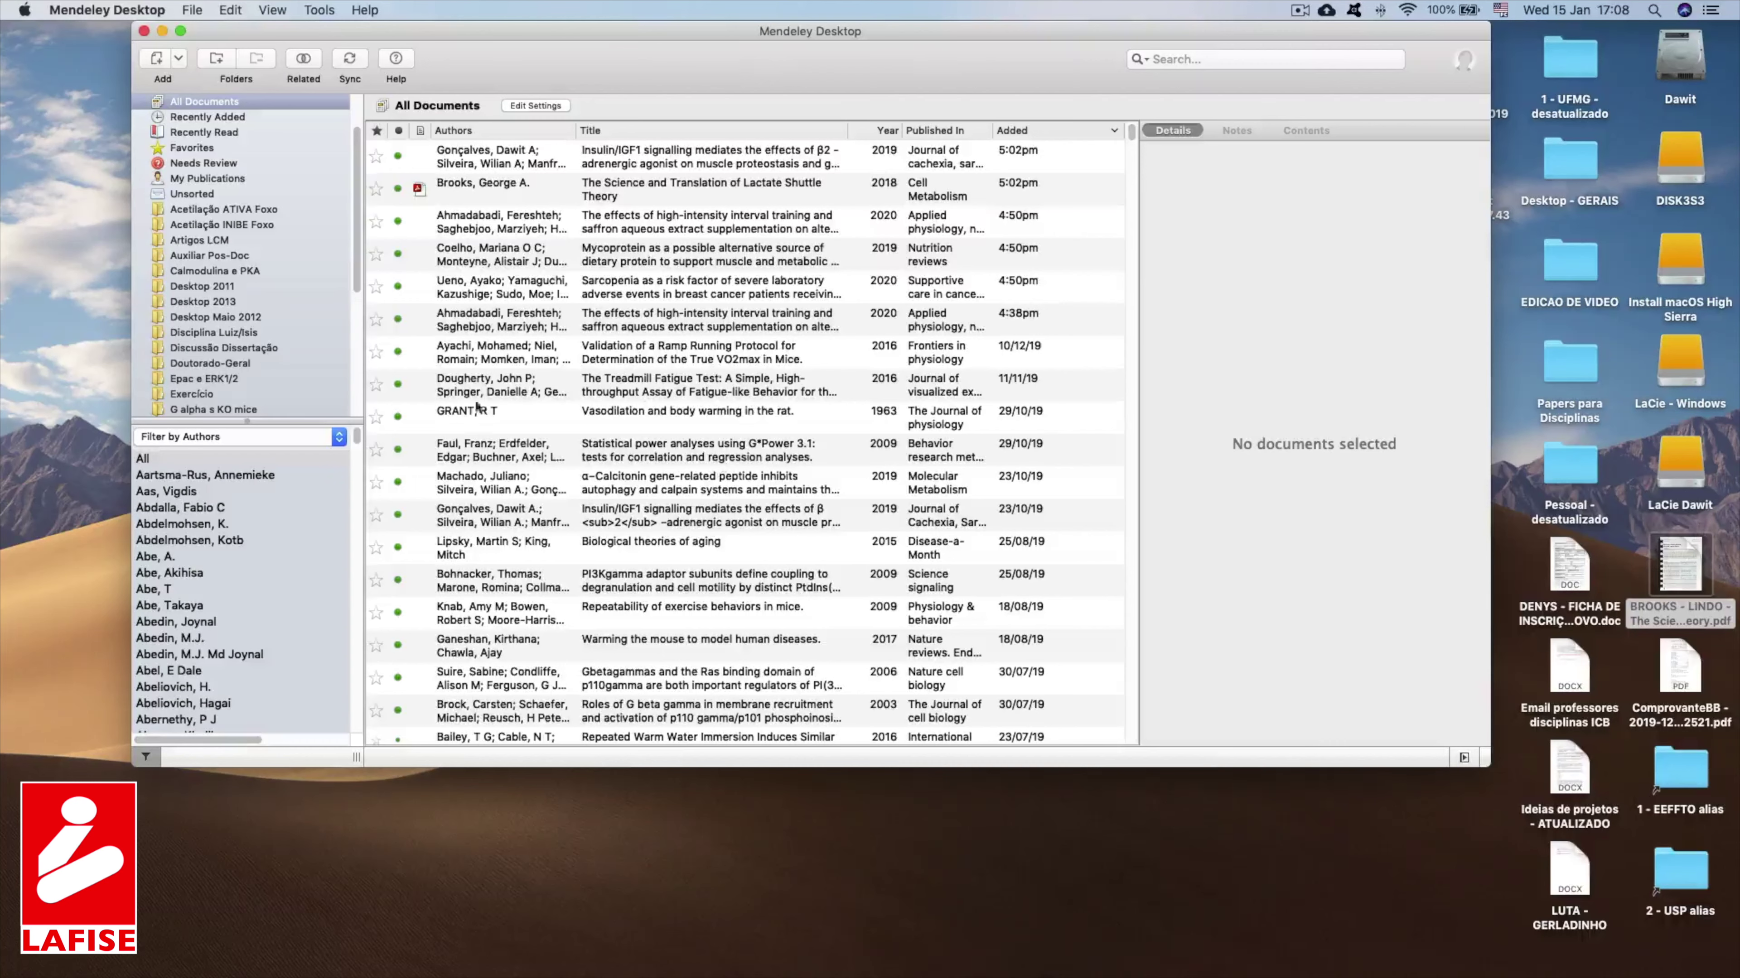
pyautogui.scroll(-5, 227, 312)
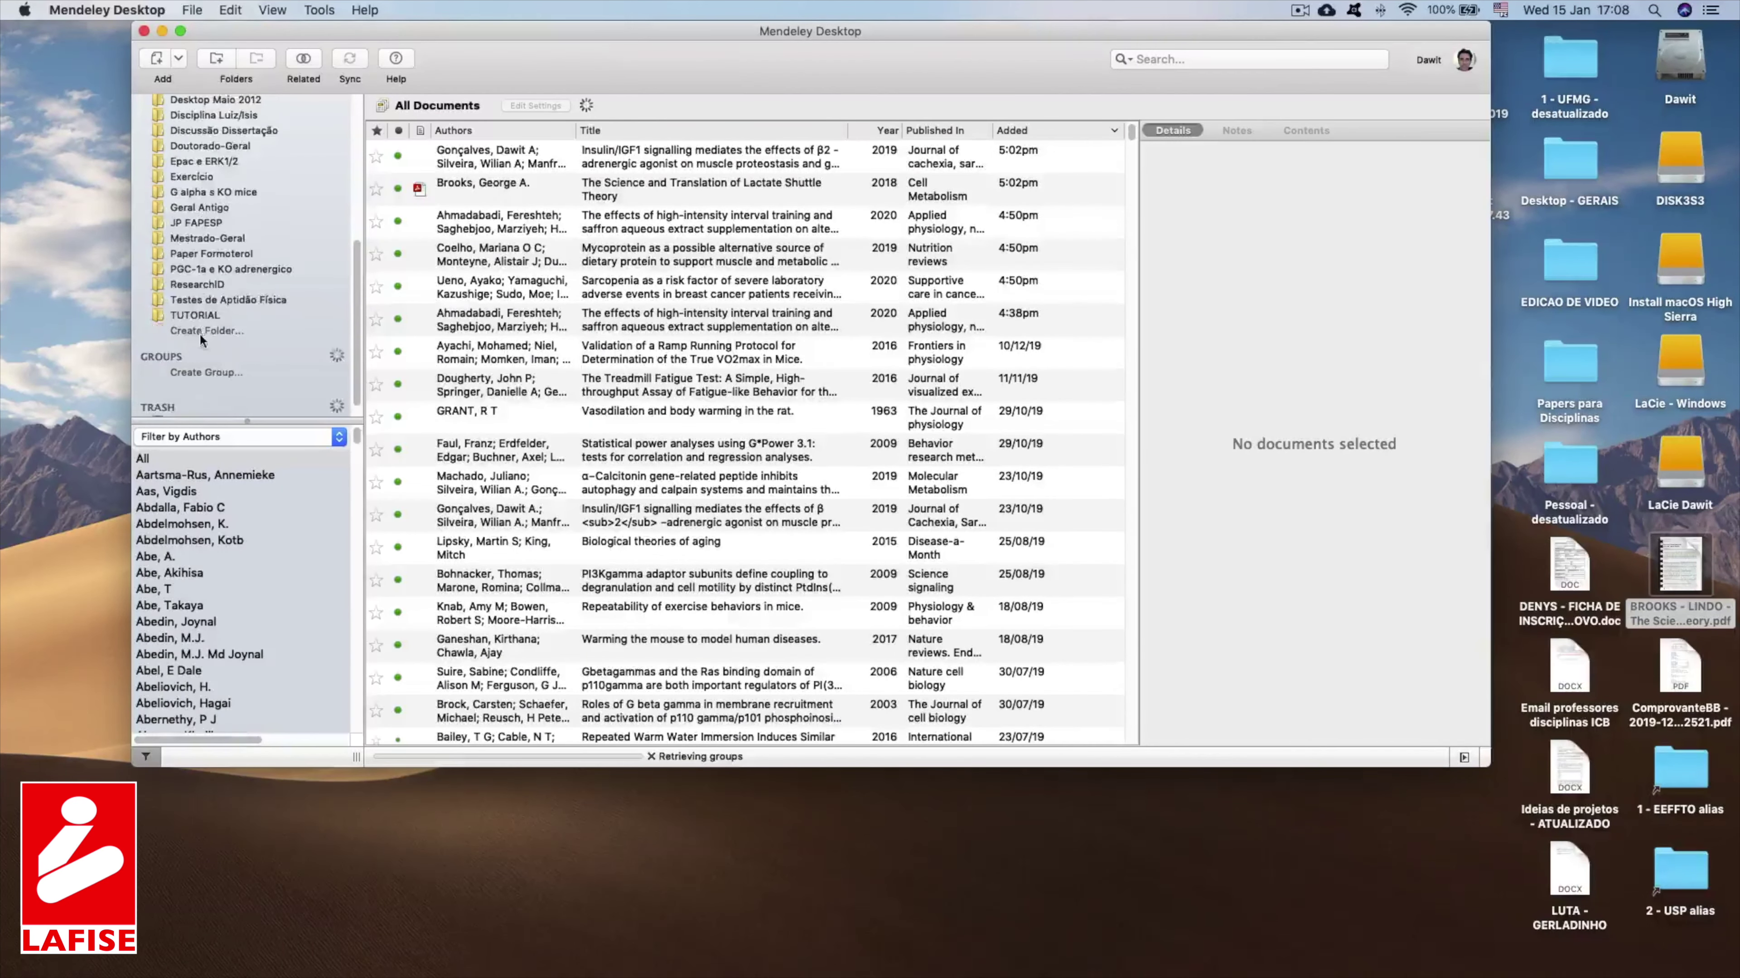
pyautogui.click(194, 314)
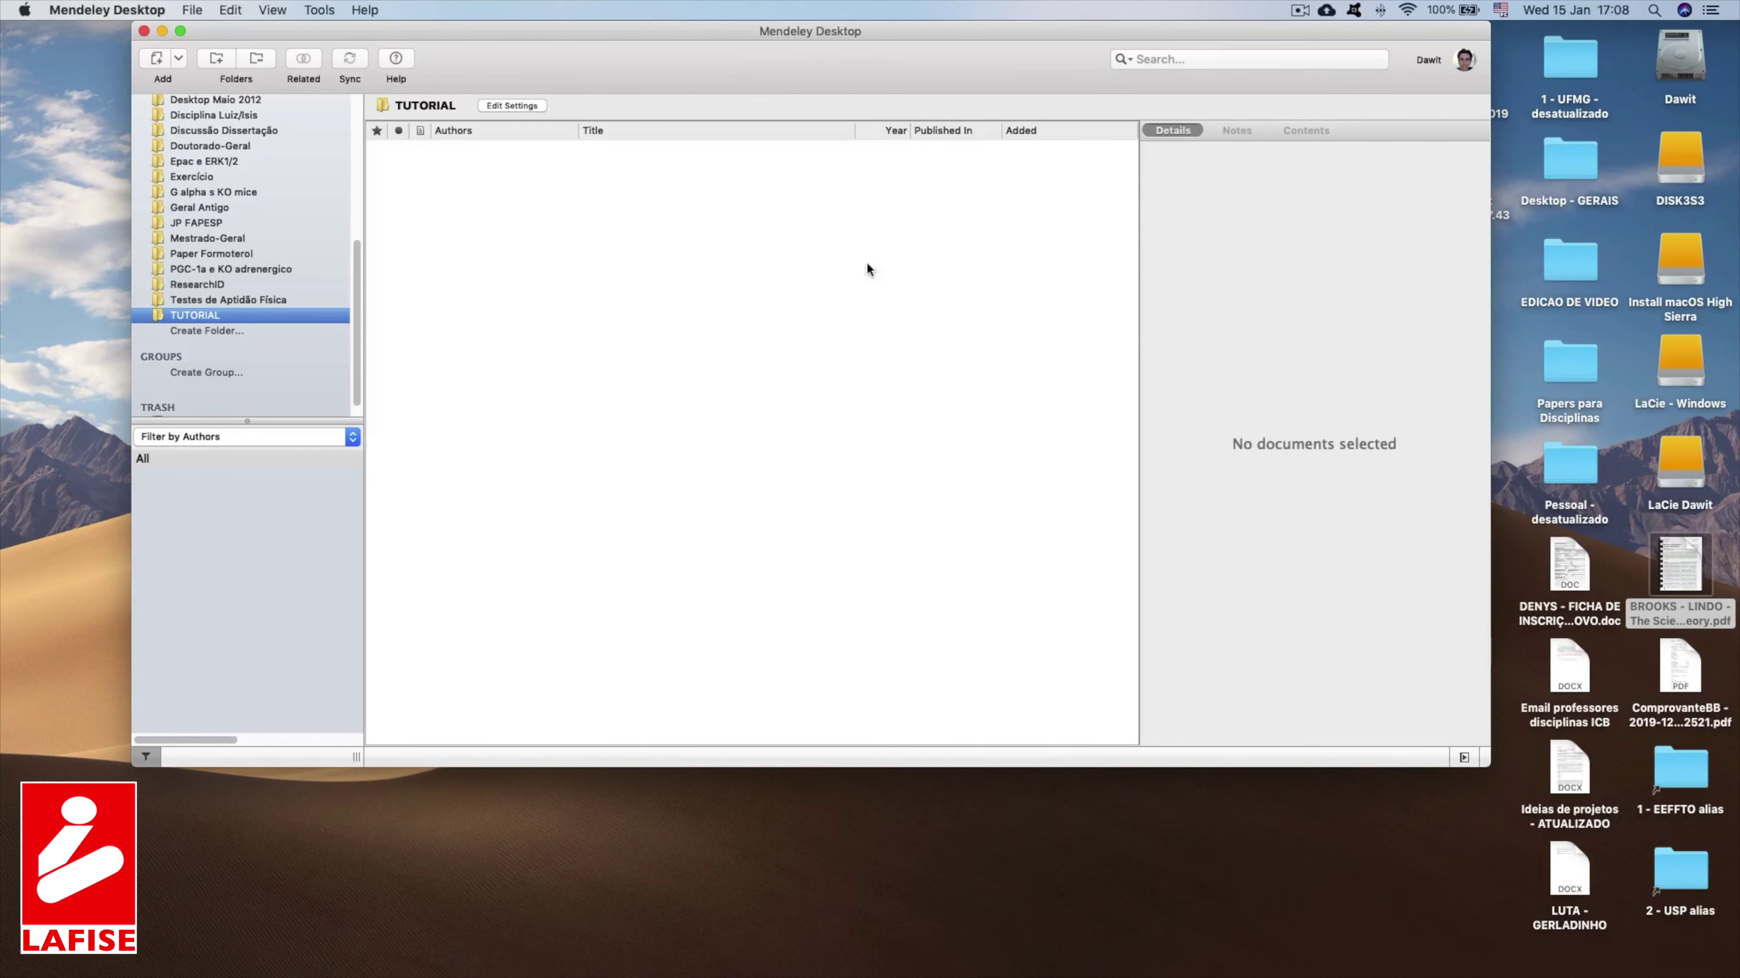
# Import the BROOKS lactate shuttle PDF from the desktop into TUTORIAL and review its details.
pyautogui.moveTo(1679, 564)
pyautogui.moveTo(1674, 557); pyautogui.dragTo(602, 243)
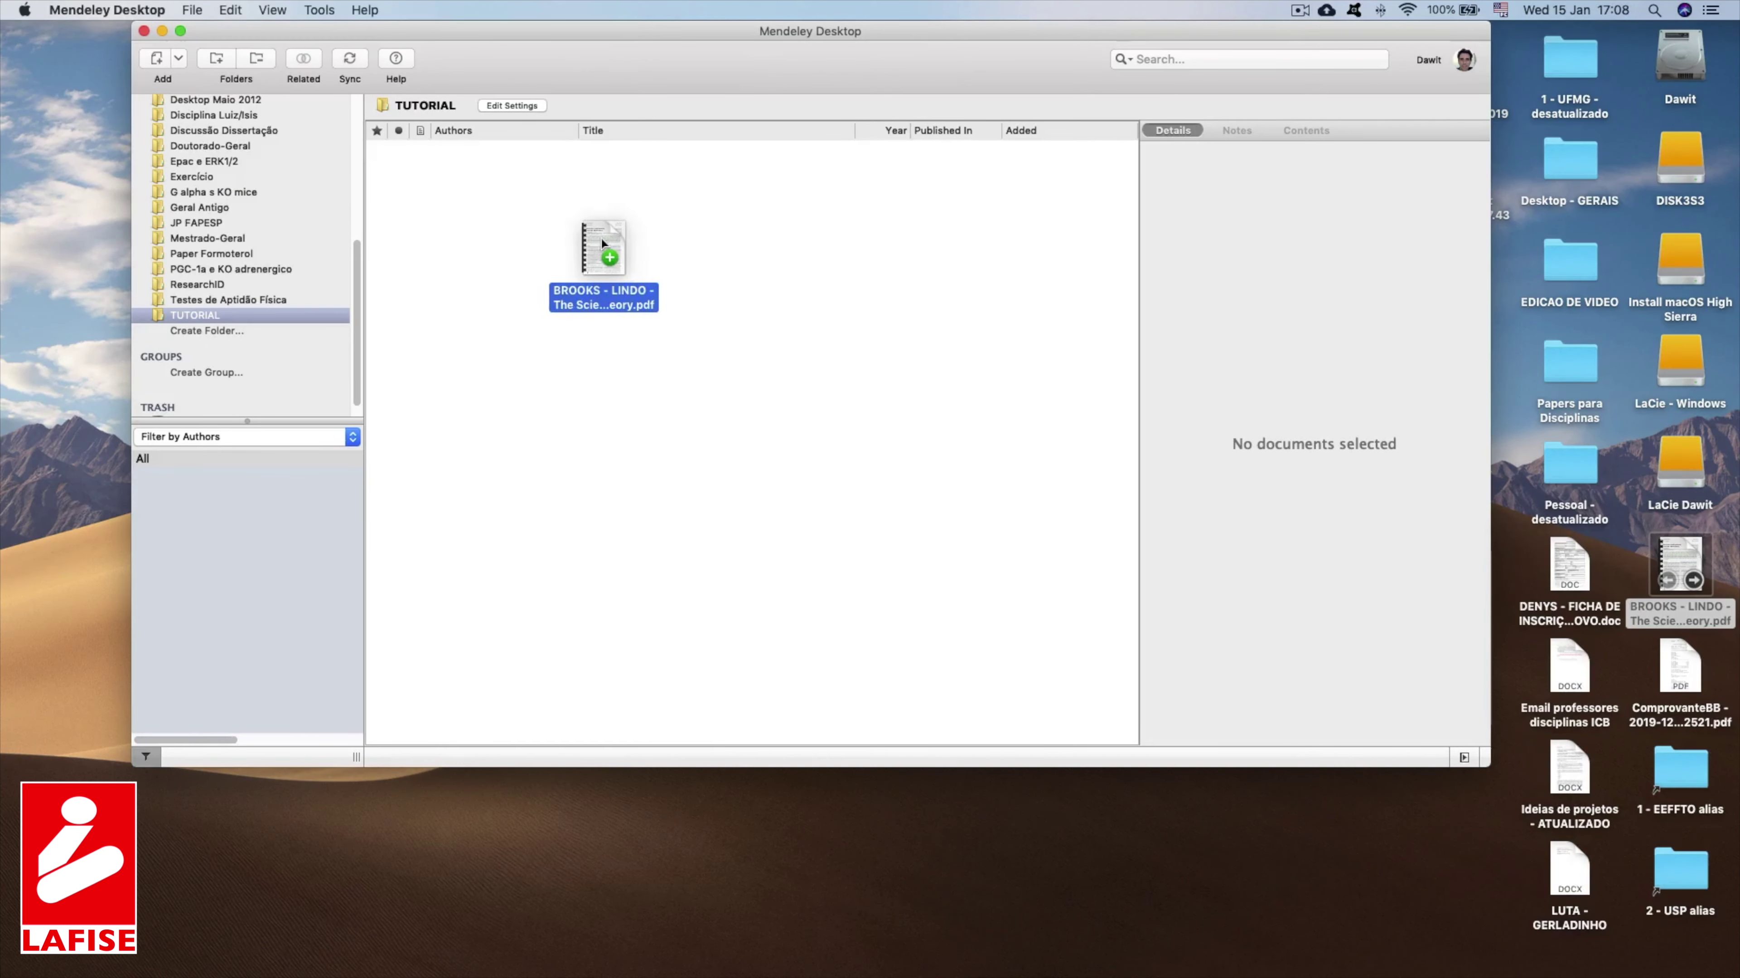
pyautogui.click(738, 154)
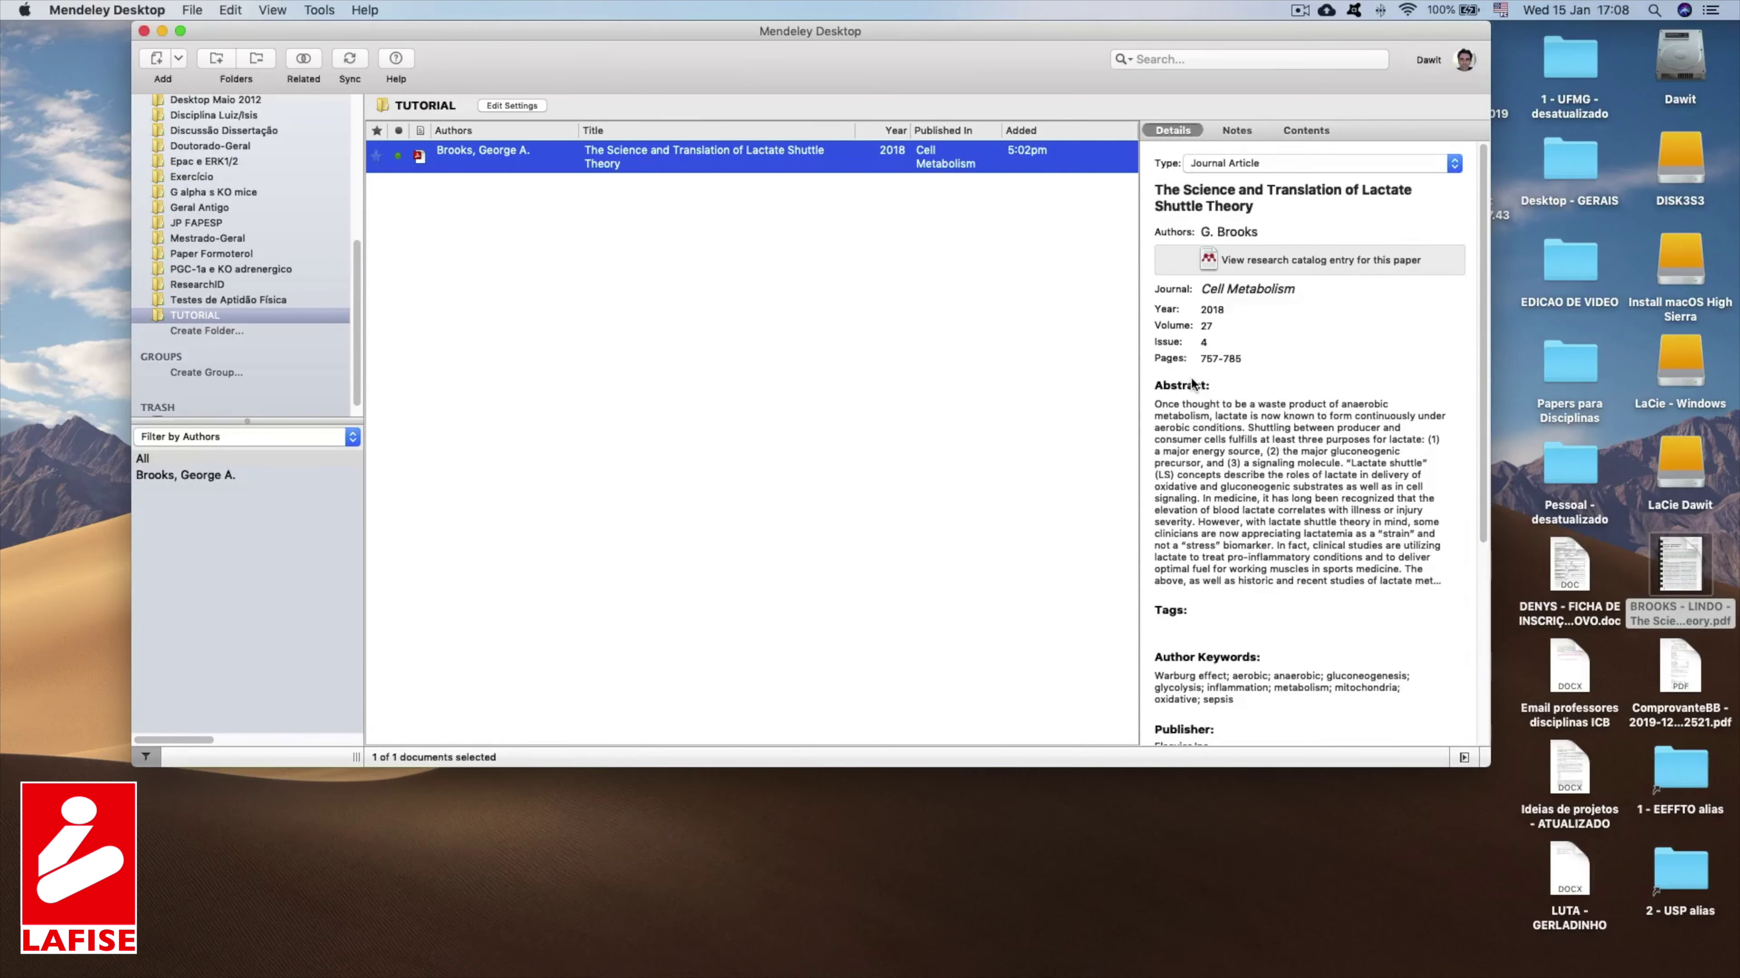
pyautogui.click(195, 10)
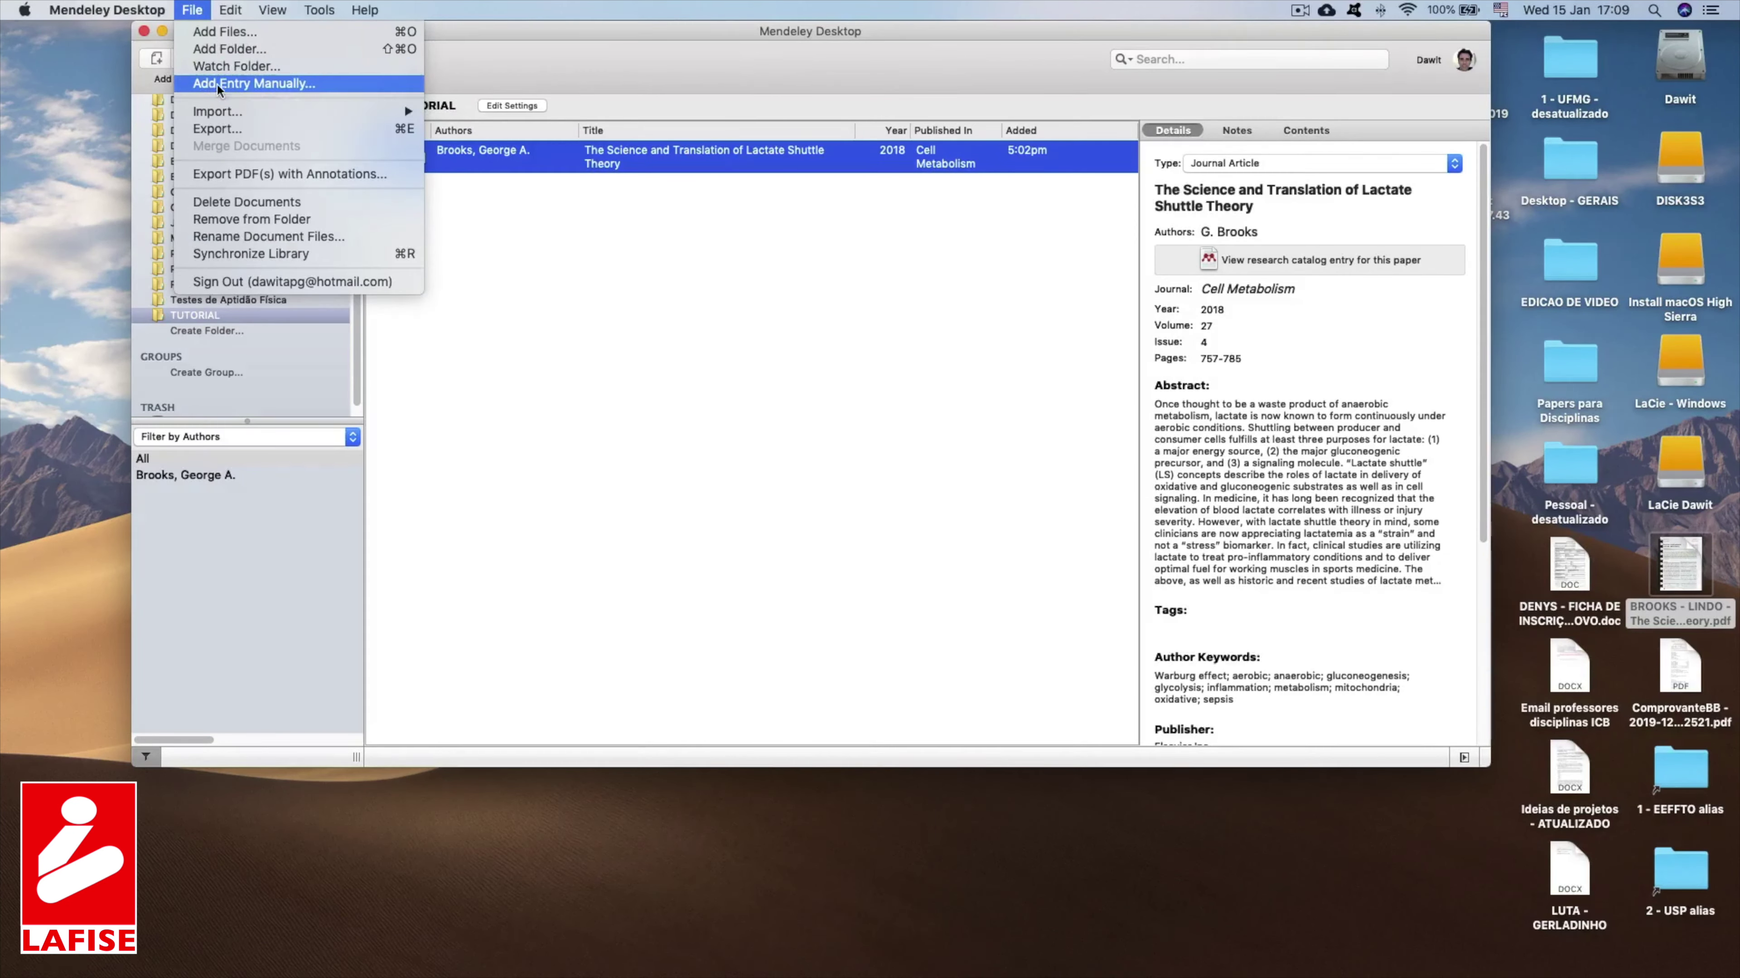
# Start a manual journal-article entry with Add Entry Manually and scroll to Catalog IDs.
pyautogui.click(244, 82)
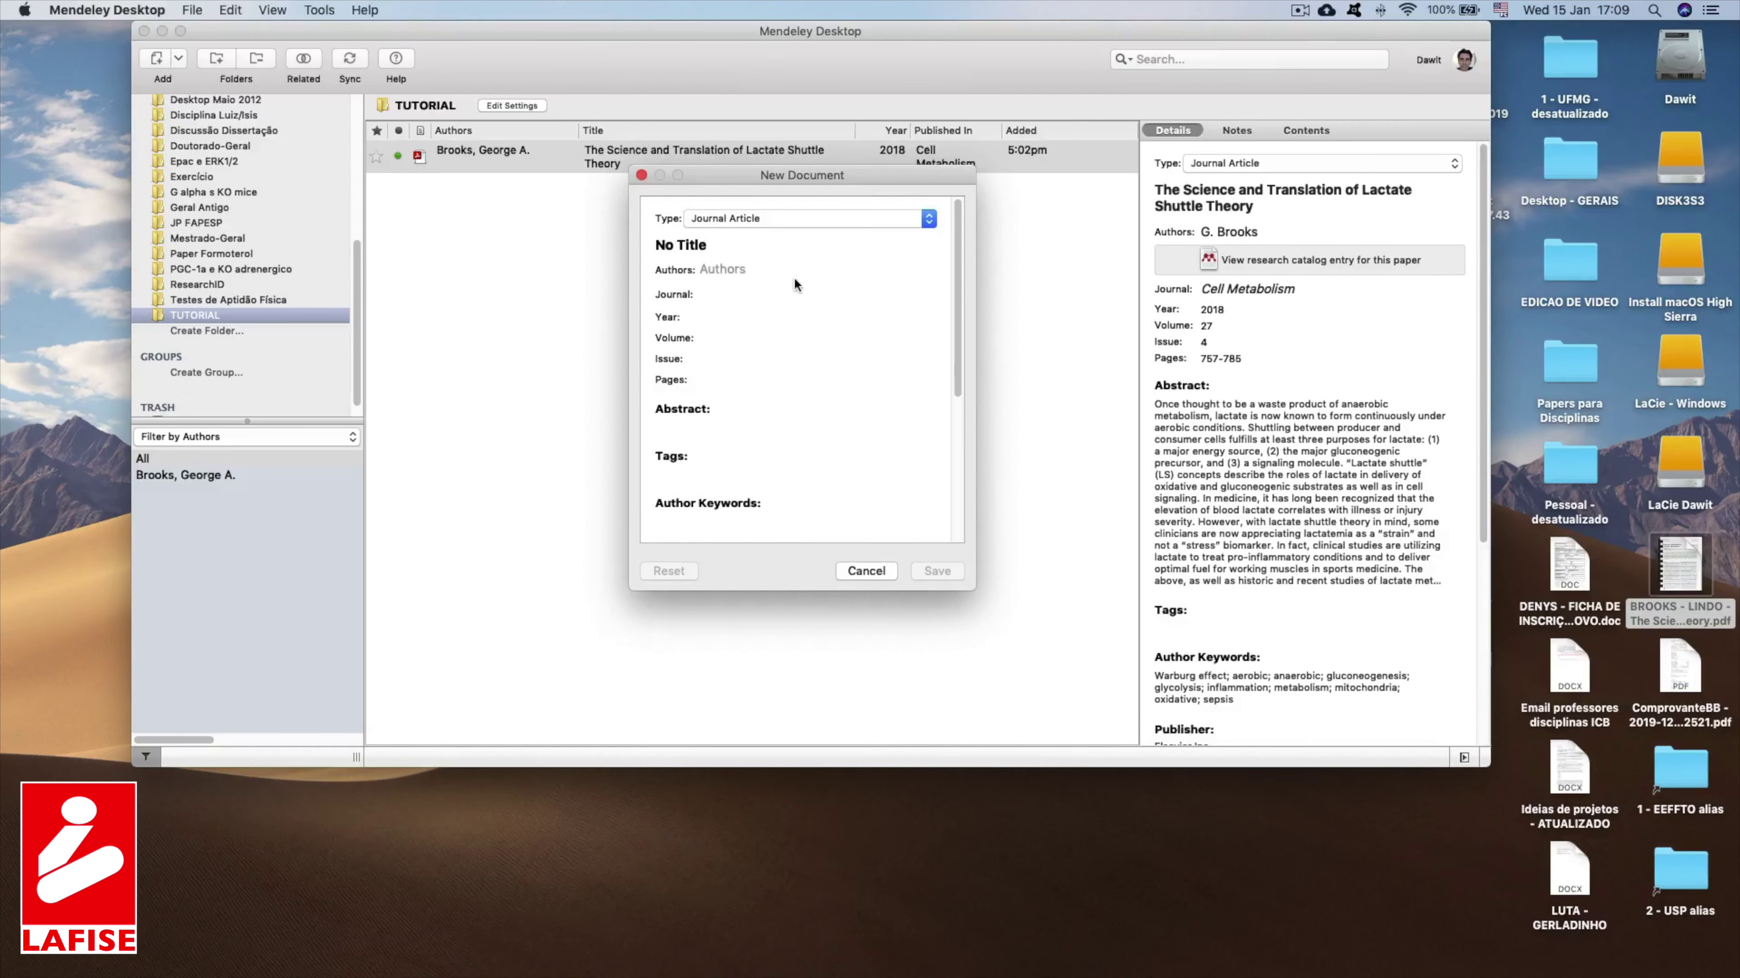
pyautogui.scroll(-5, 730, 289)
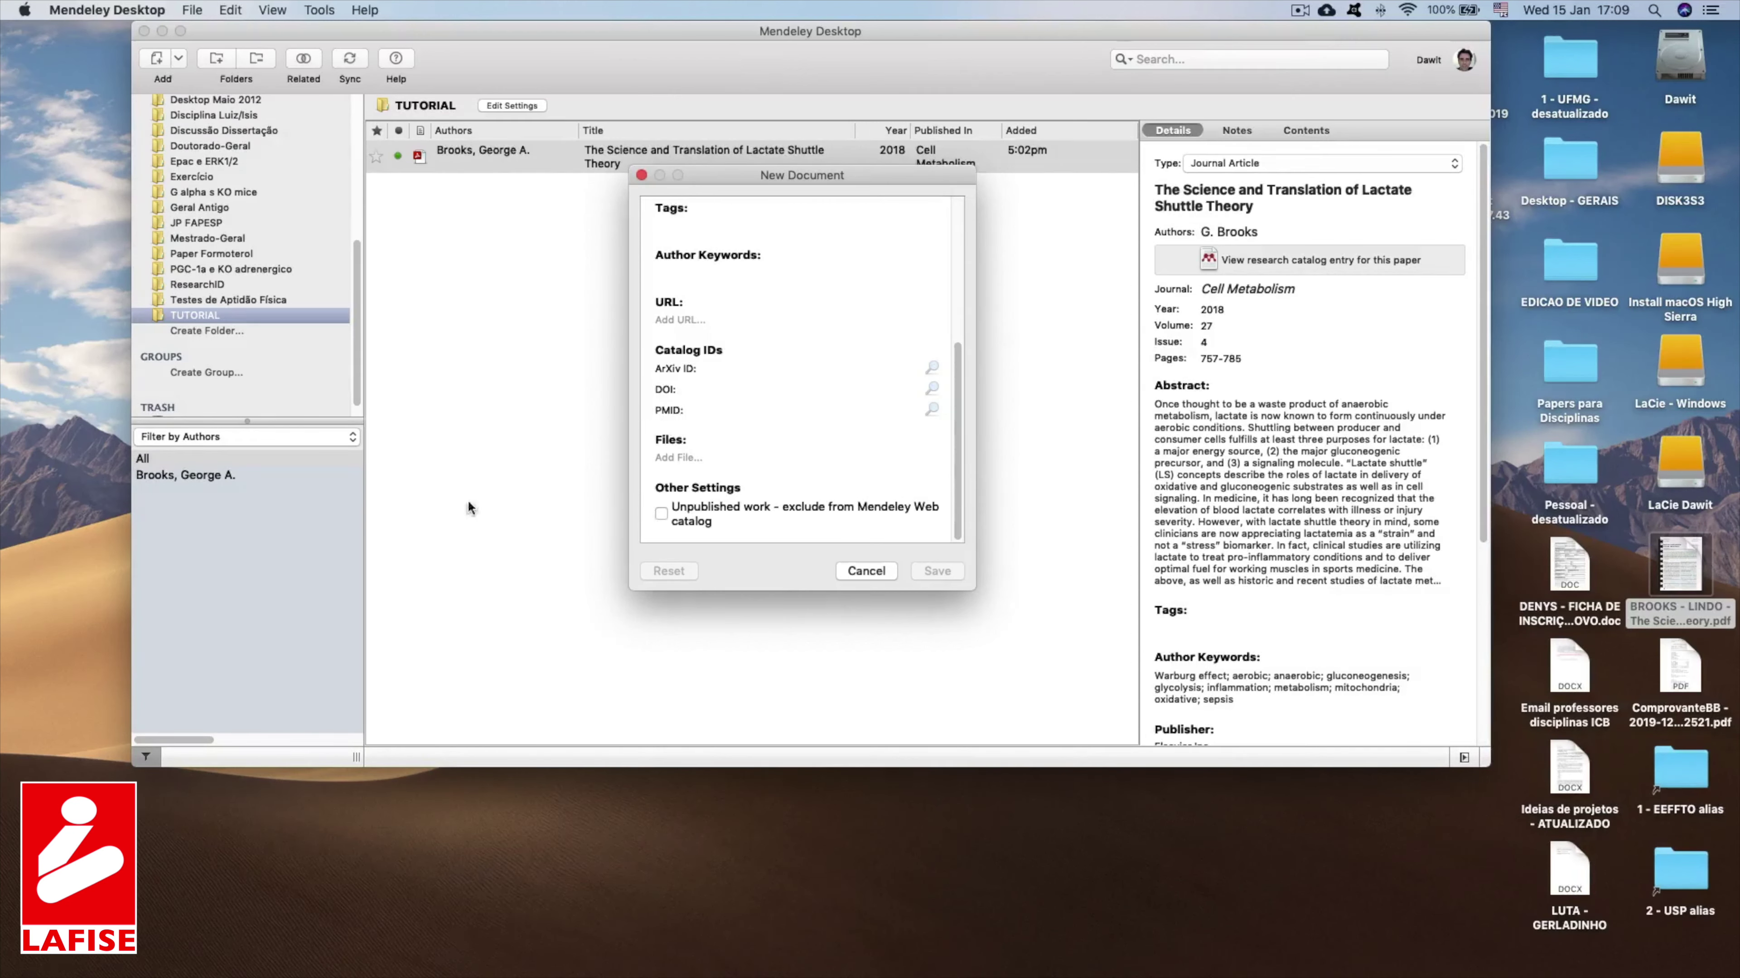
pyautogui.moveTo(339, 972)
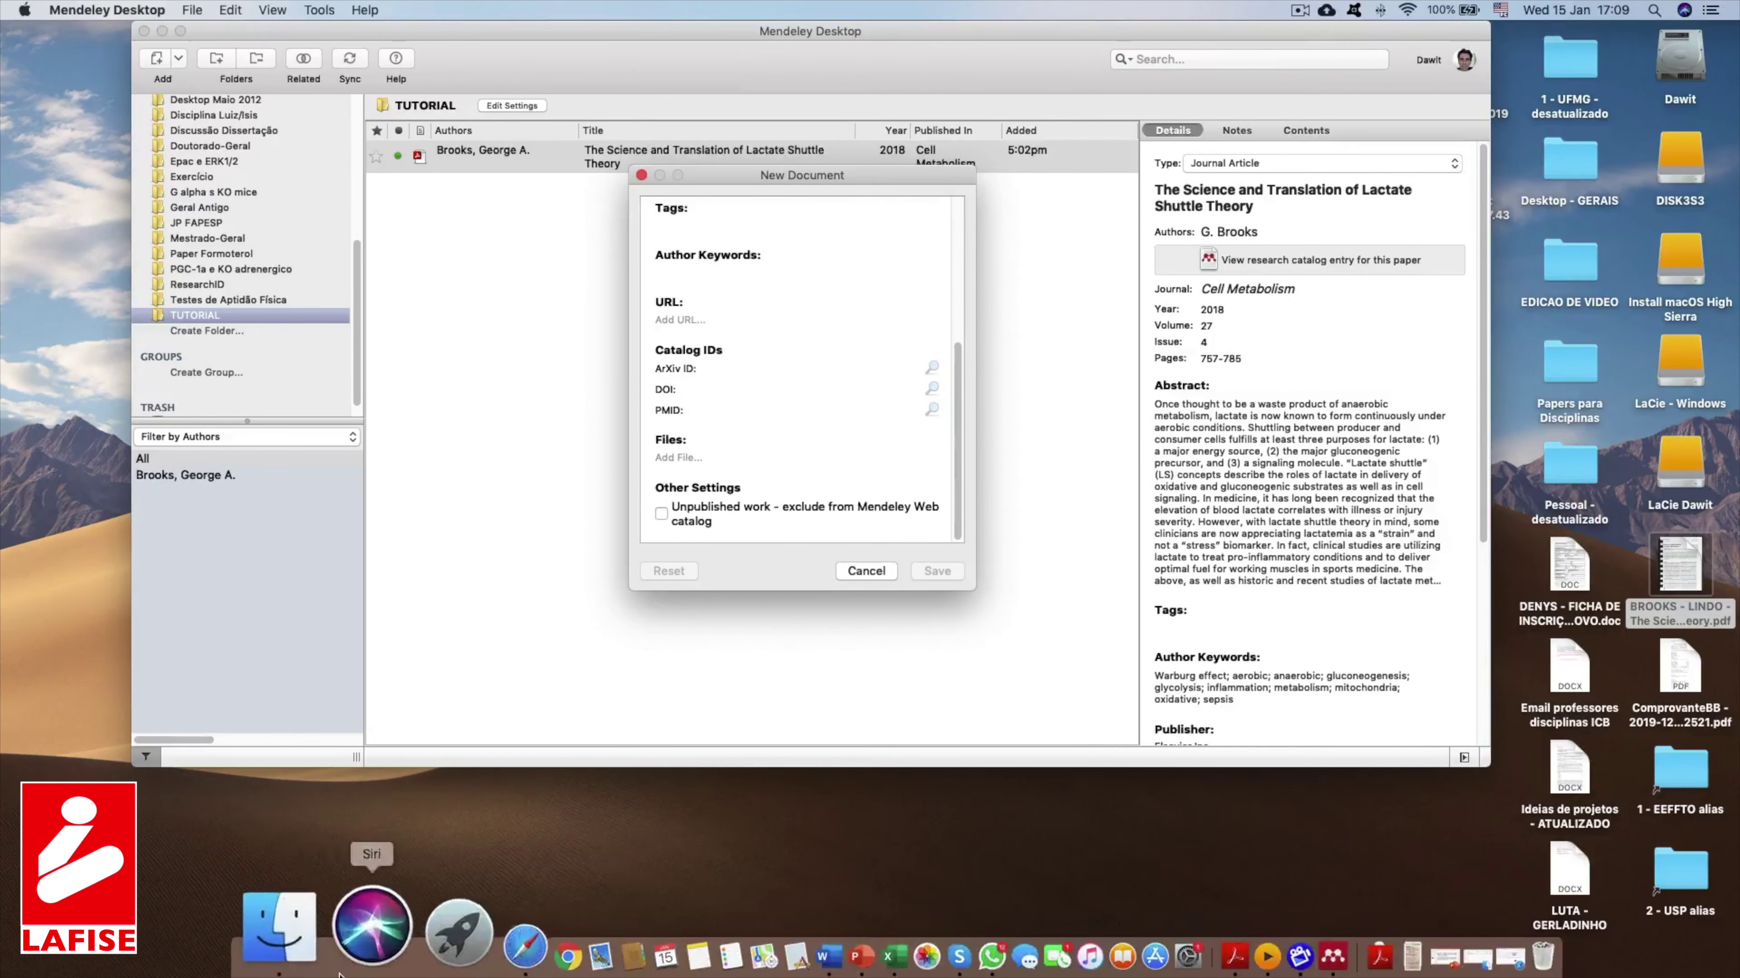
# Search PubMed in Safari for 'gonçalves da muscle insulin'.
pyautogui.click(420, 940)
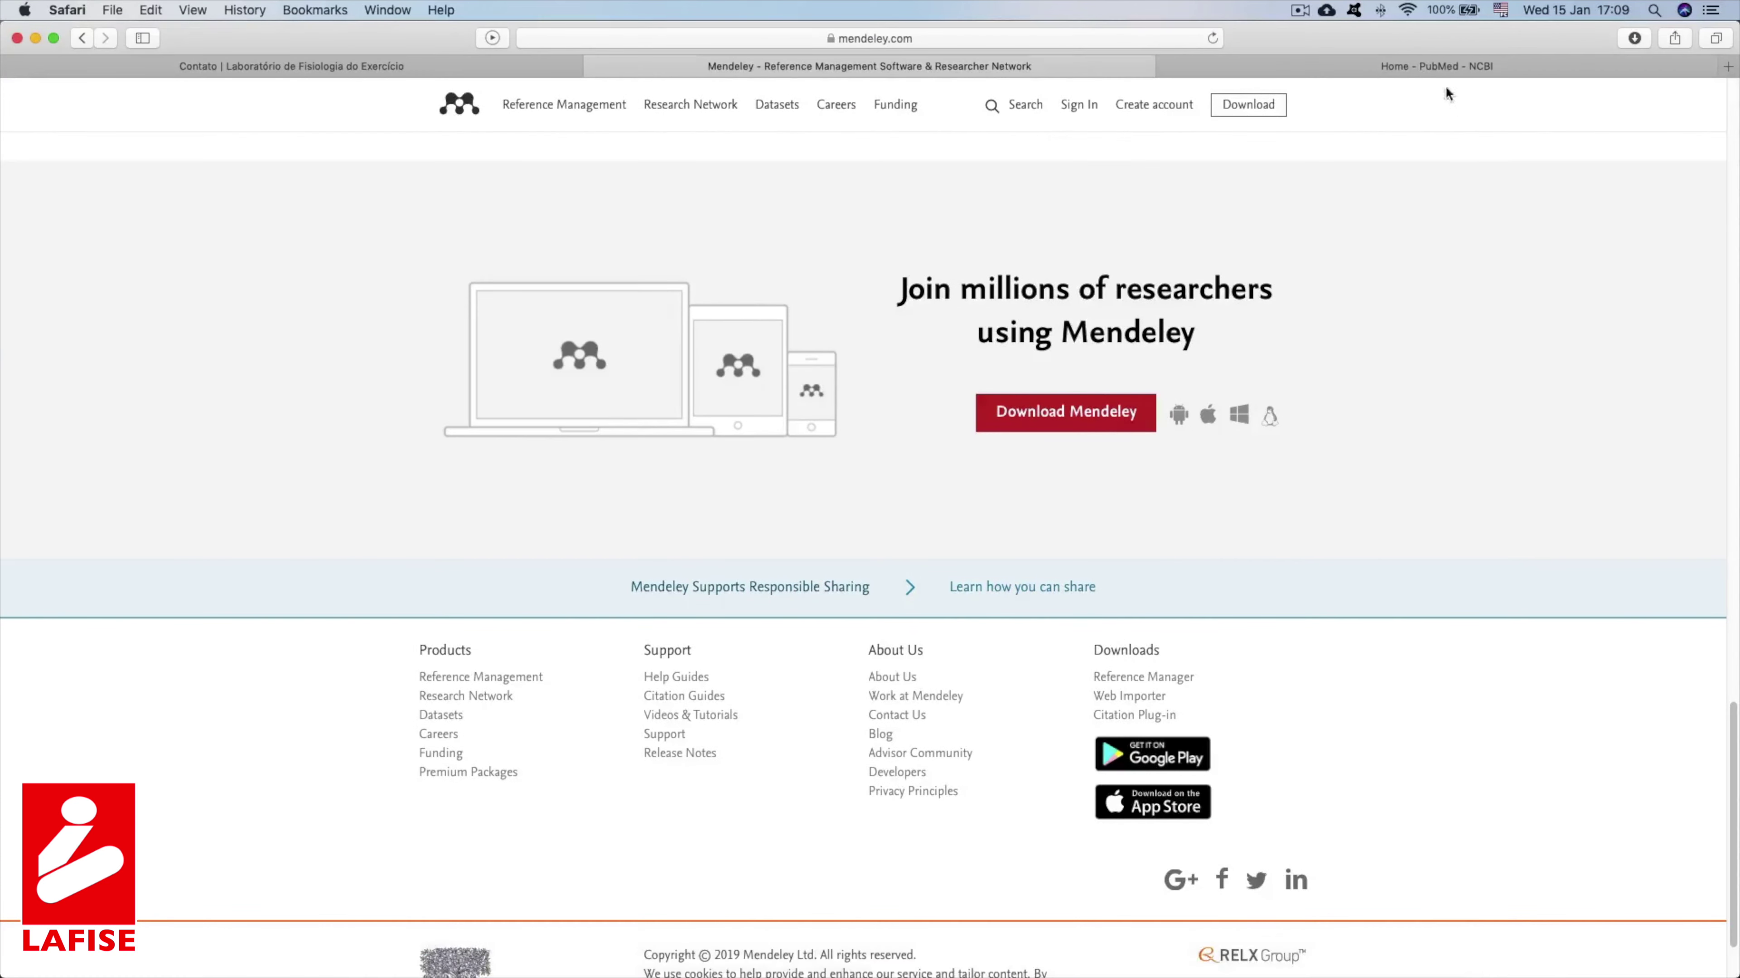
pyautogui.click(1414, 63)
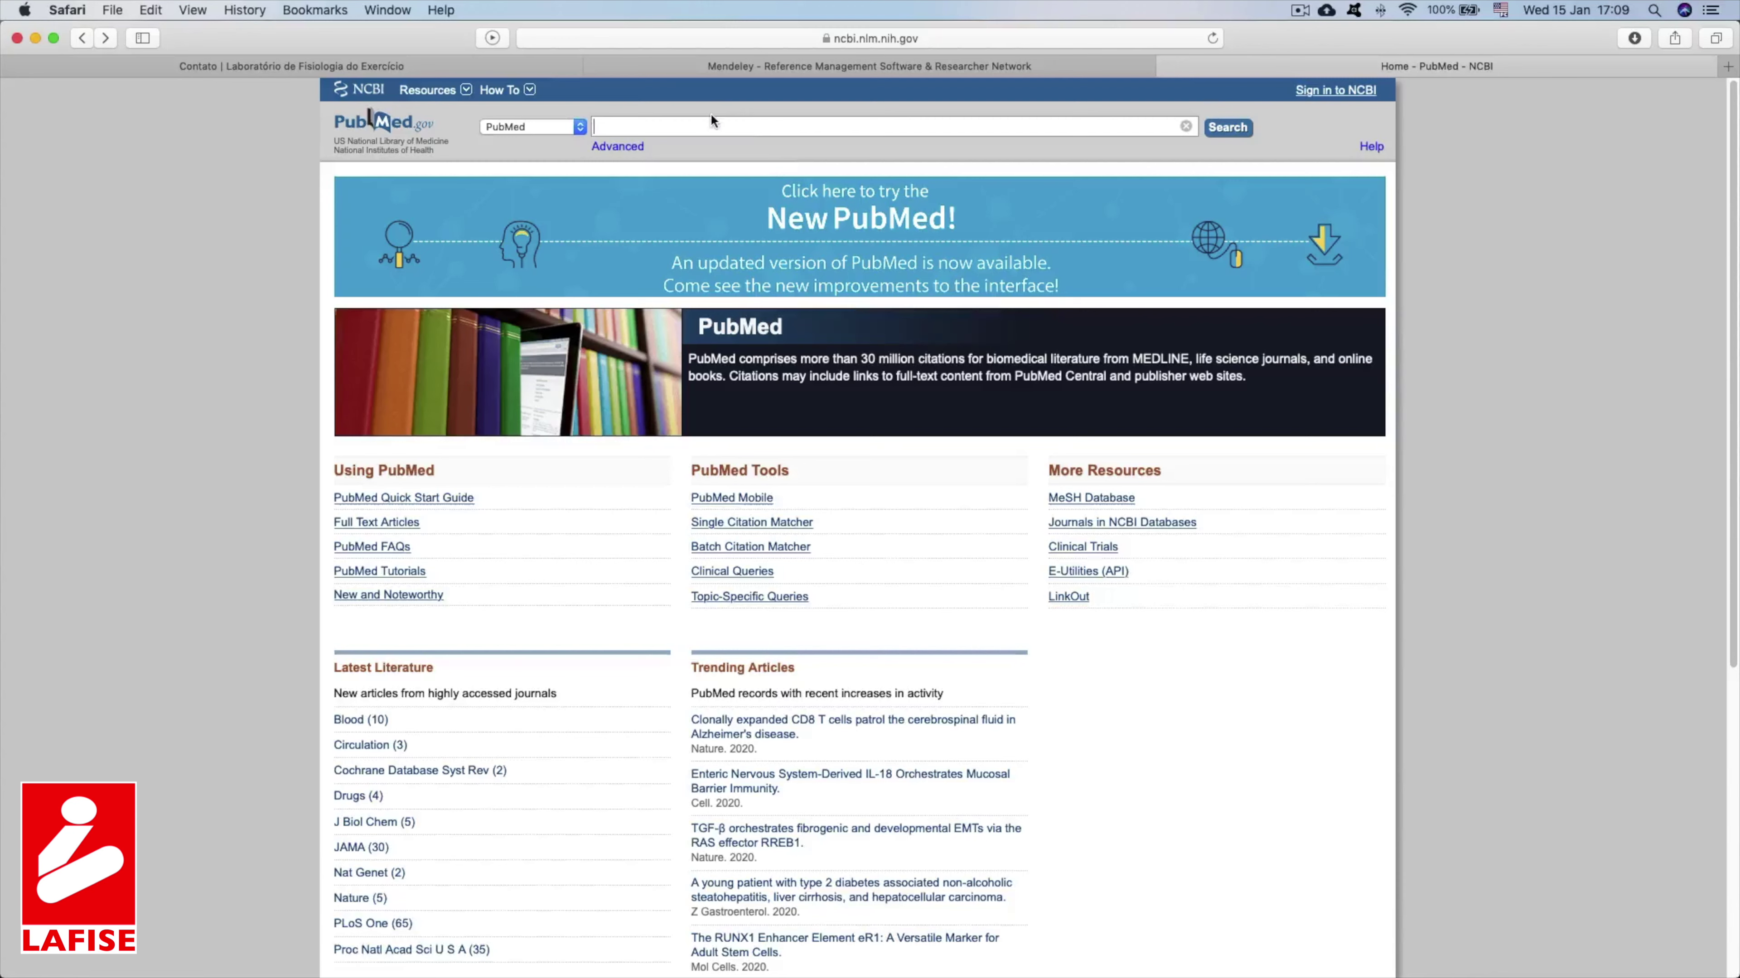
pyautogui.write('gonça')
pyautogui.write('lves da mu')
pyautogui.write('scle inslin')
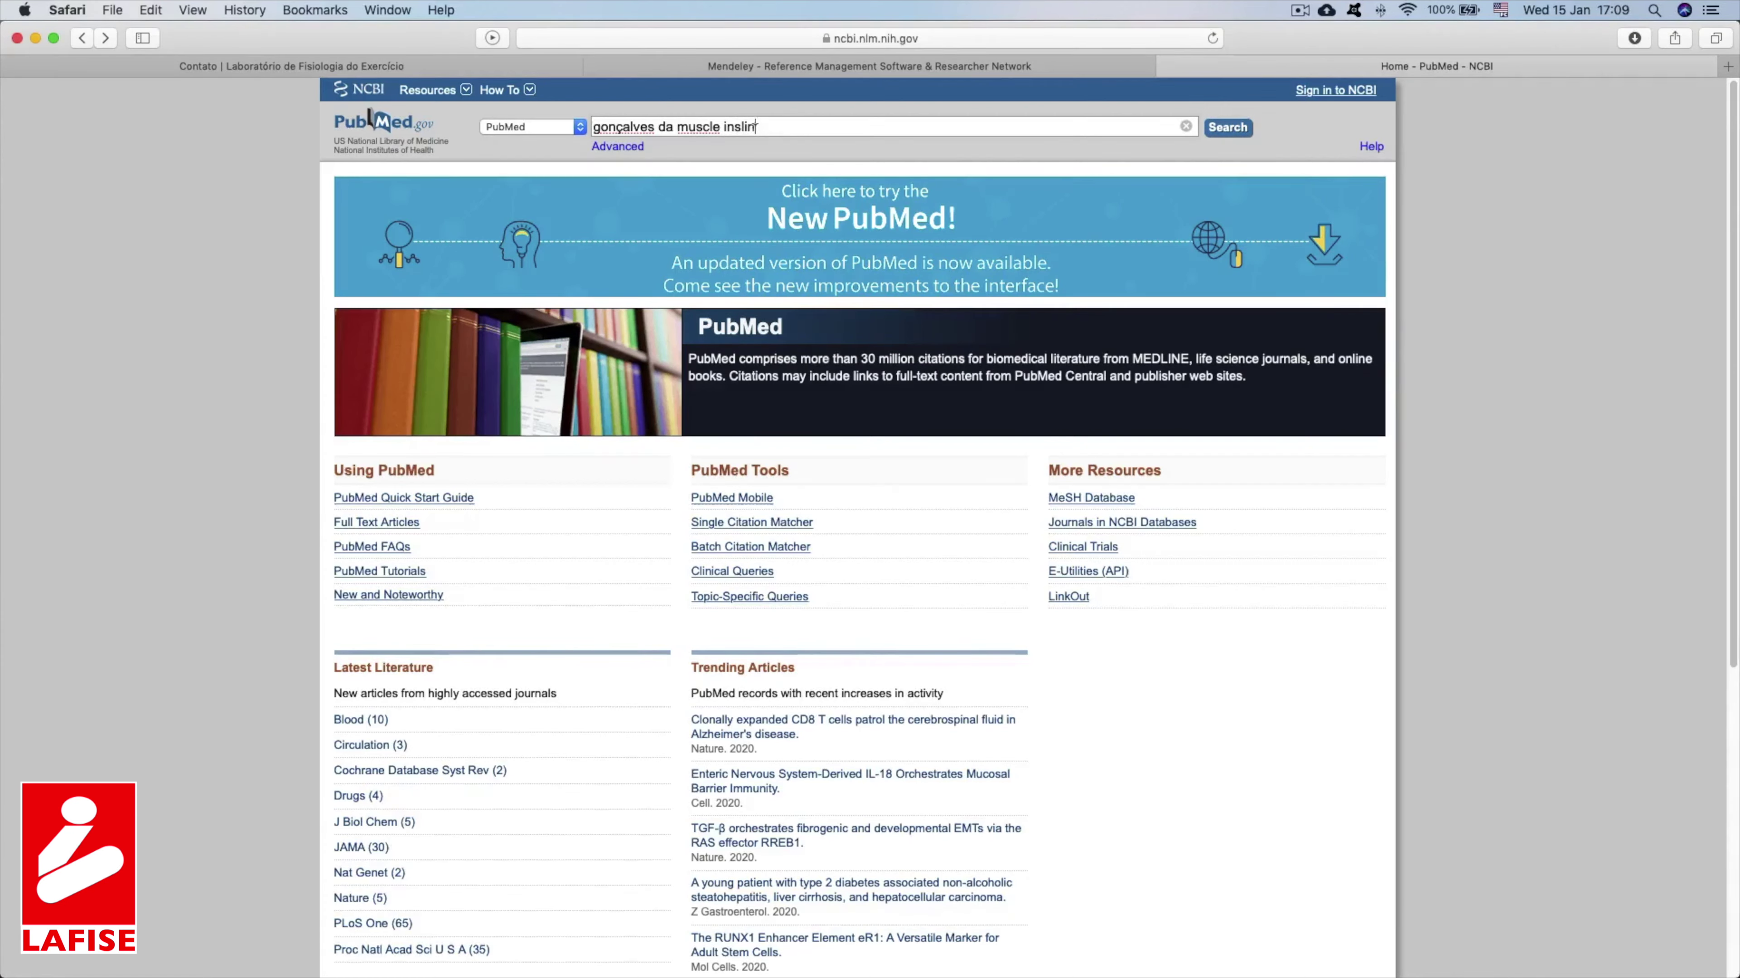
pyautogui.press('Return')
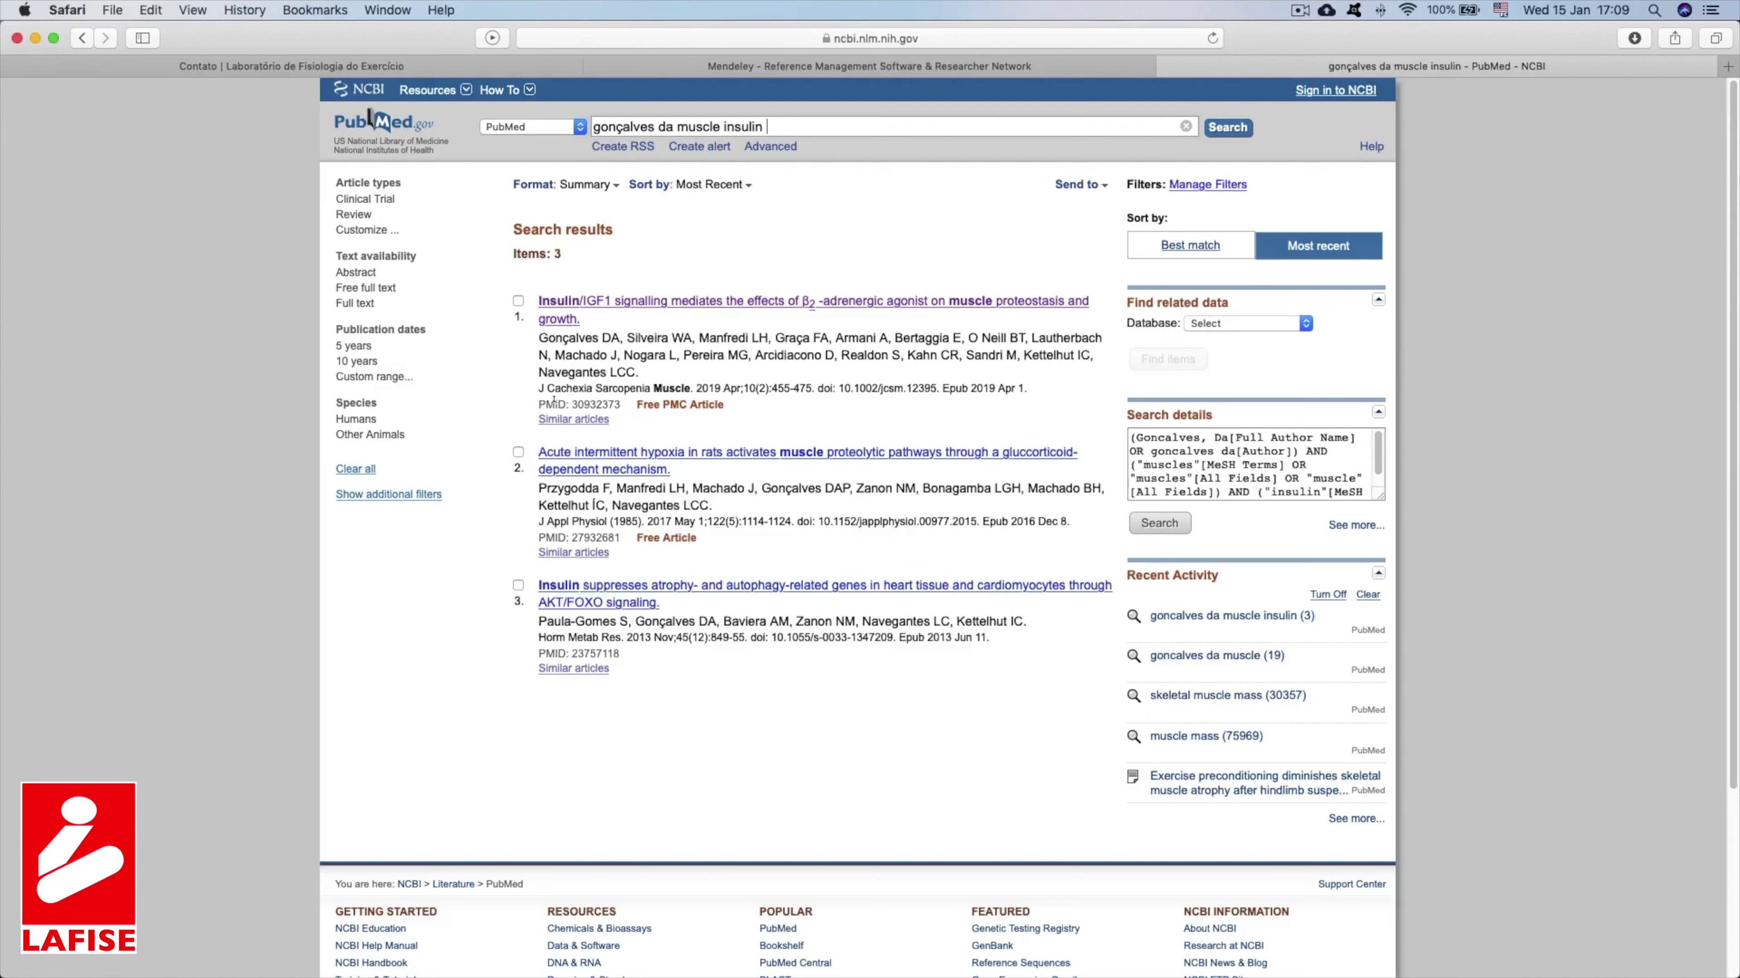
# Copy the first result's PMID 30932373 and return to Mendeley via Mission Control.
pyautogui.moveTo(538, 409); pyautogui.dragTo(562, 404)
pyautogui.doubleClick(593, 403)
pyautogui.rightClick(593, 403)
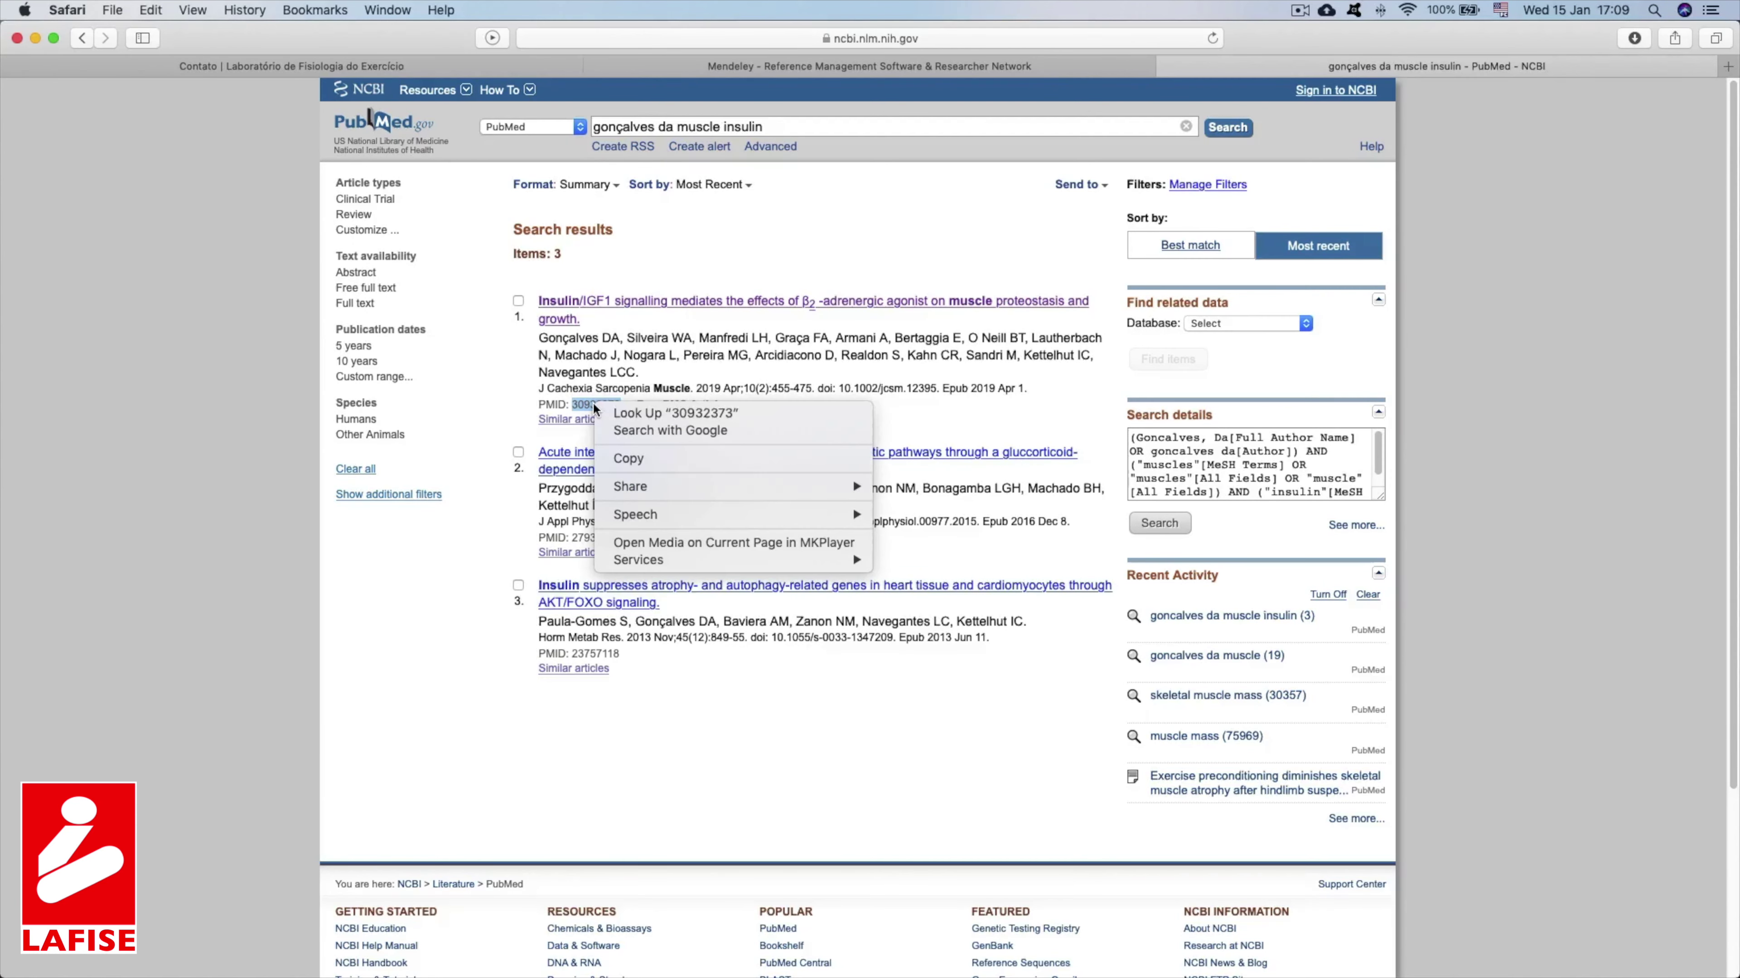
pyautogui.click(650, 460)
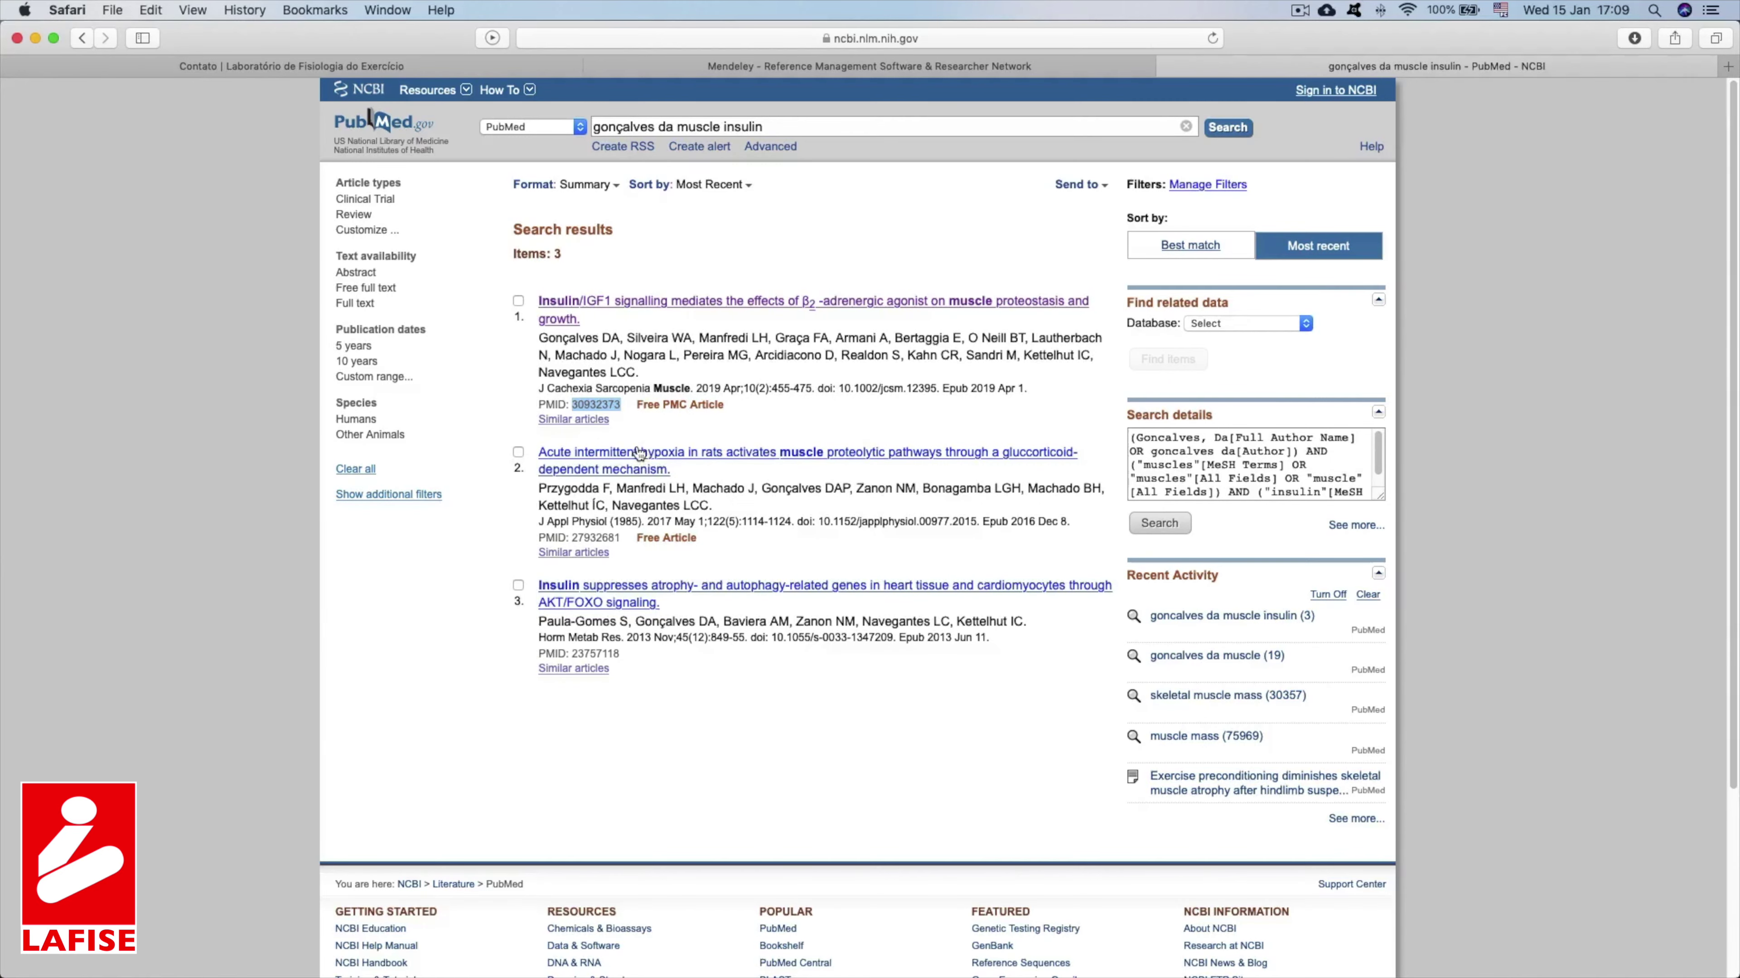
pyautogui.hotkey('ctrl', 'Up')
# Paste PMID 30932373 into the new entry and look up the article's details.
pyautogui.click(404, 591)
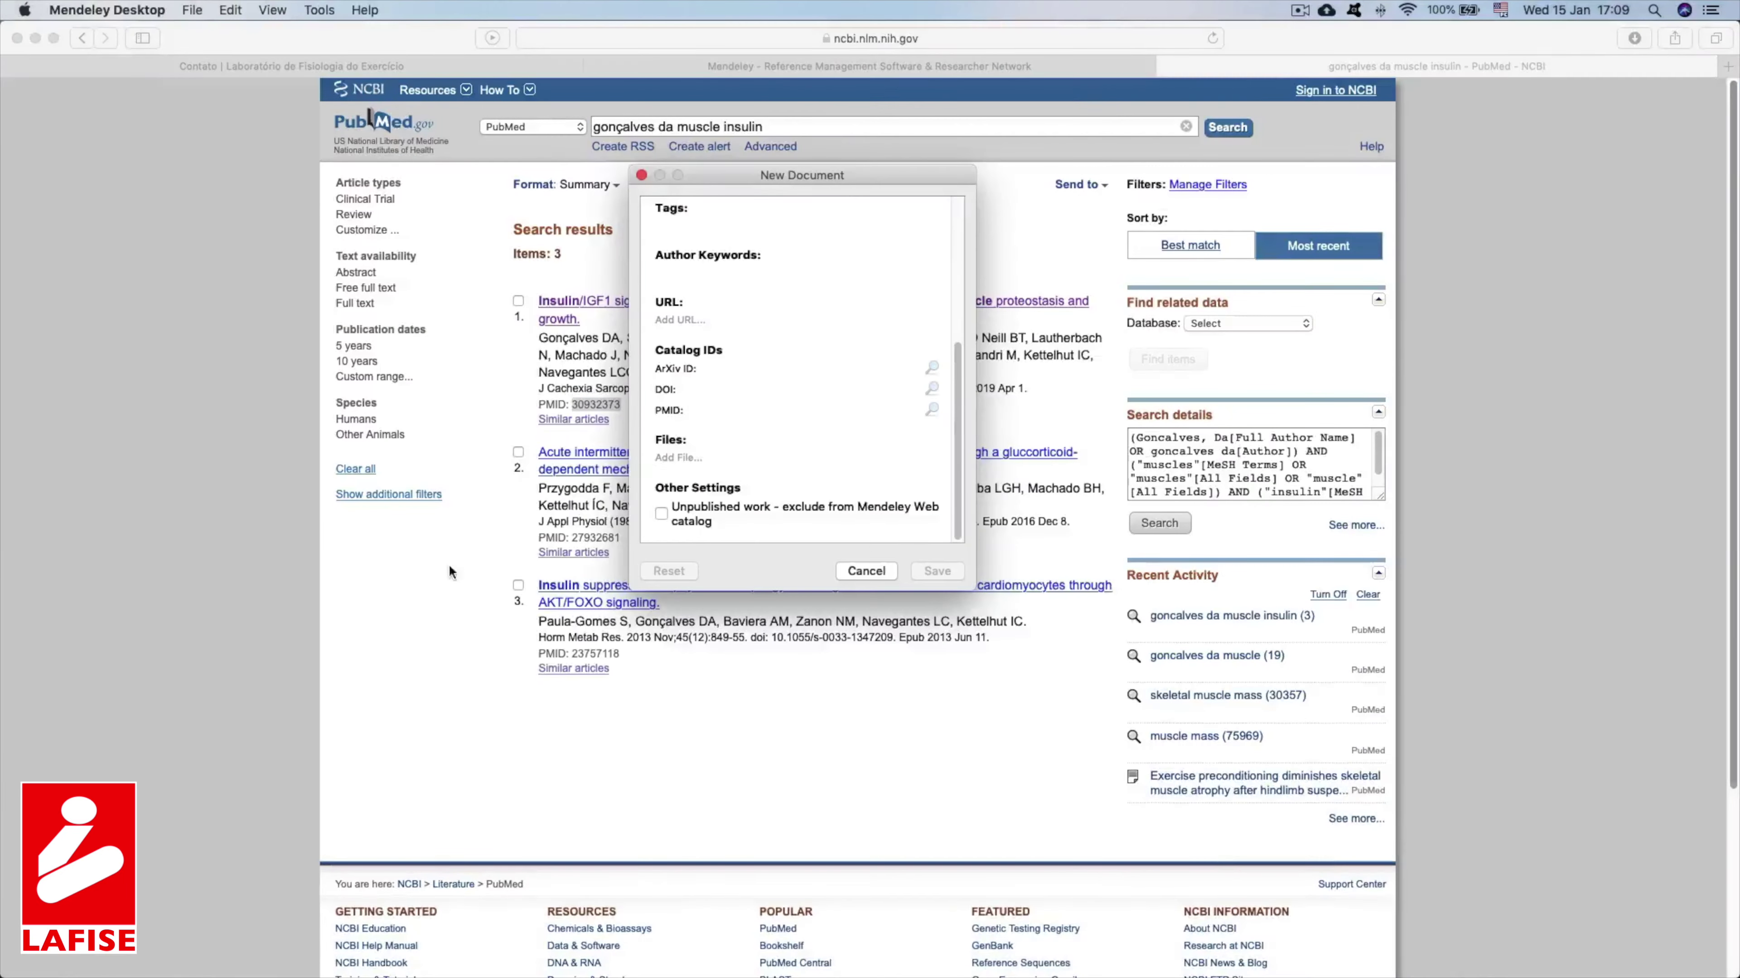
pyautogui.rightClick(746, 404)
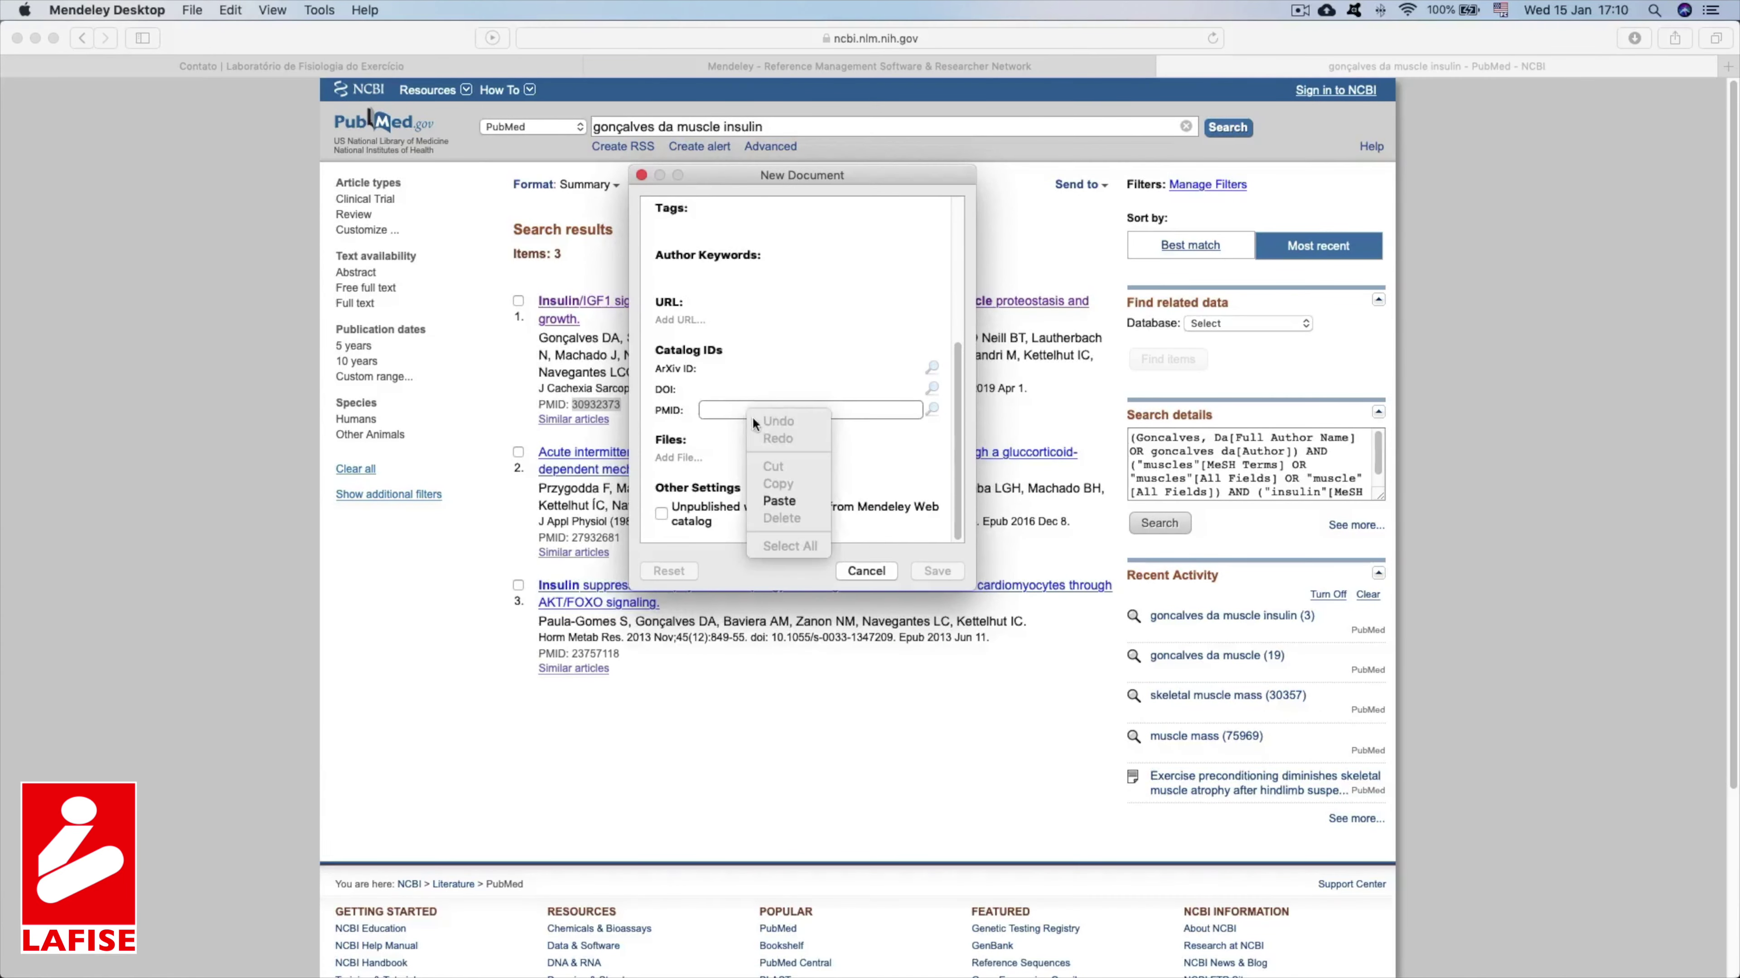
pyautogui.click(781, 501)
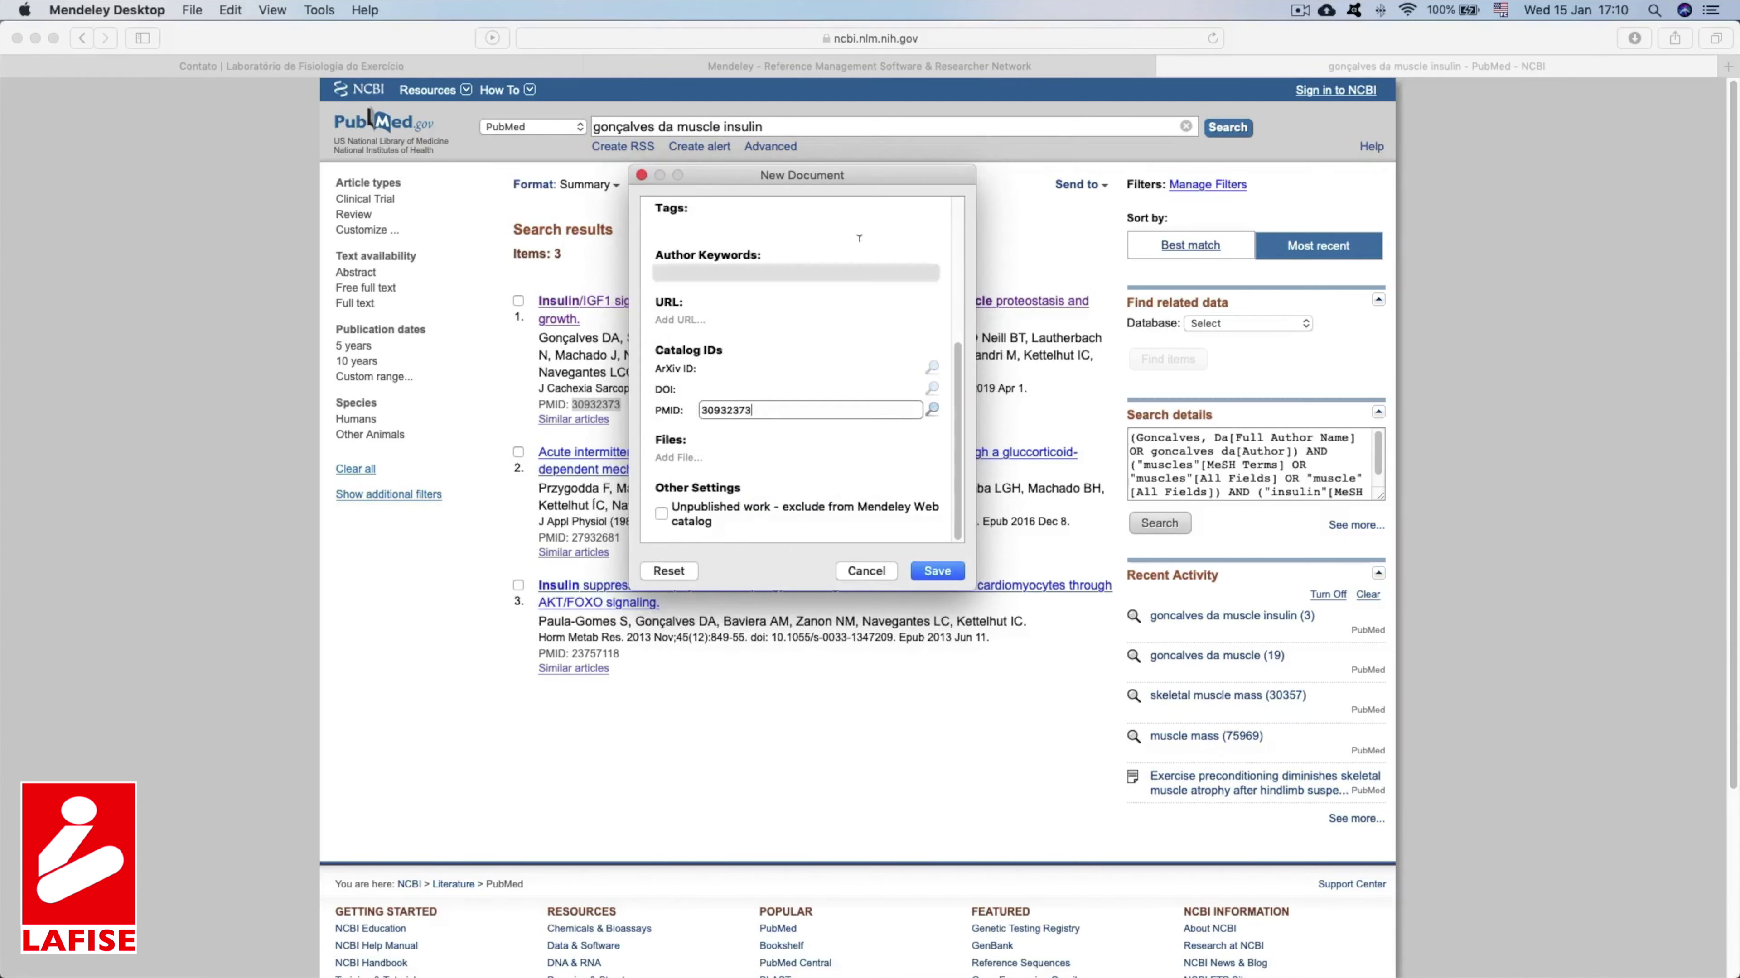
pyautogui.click(932, 410)
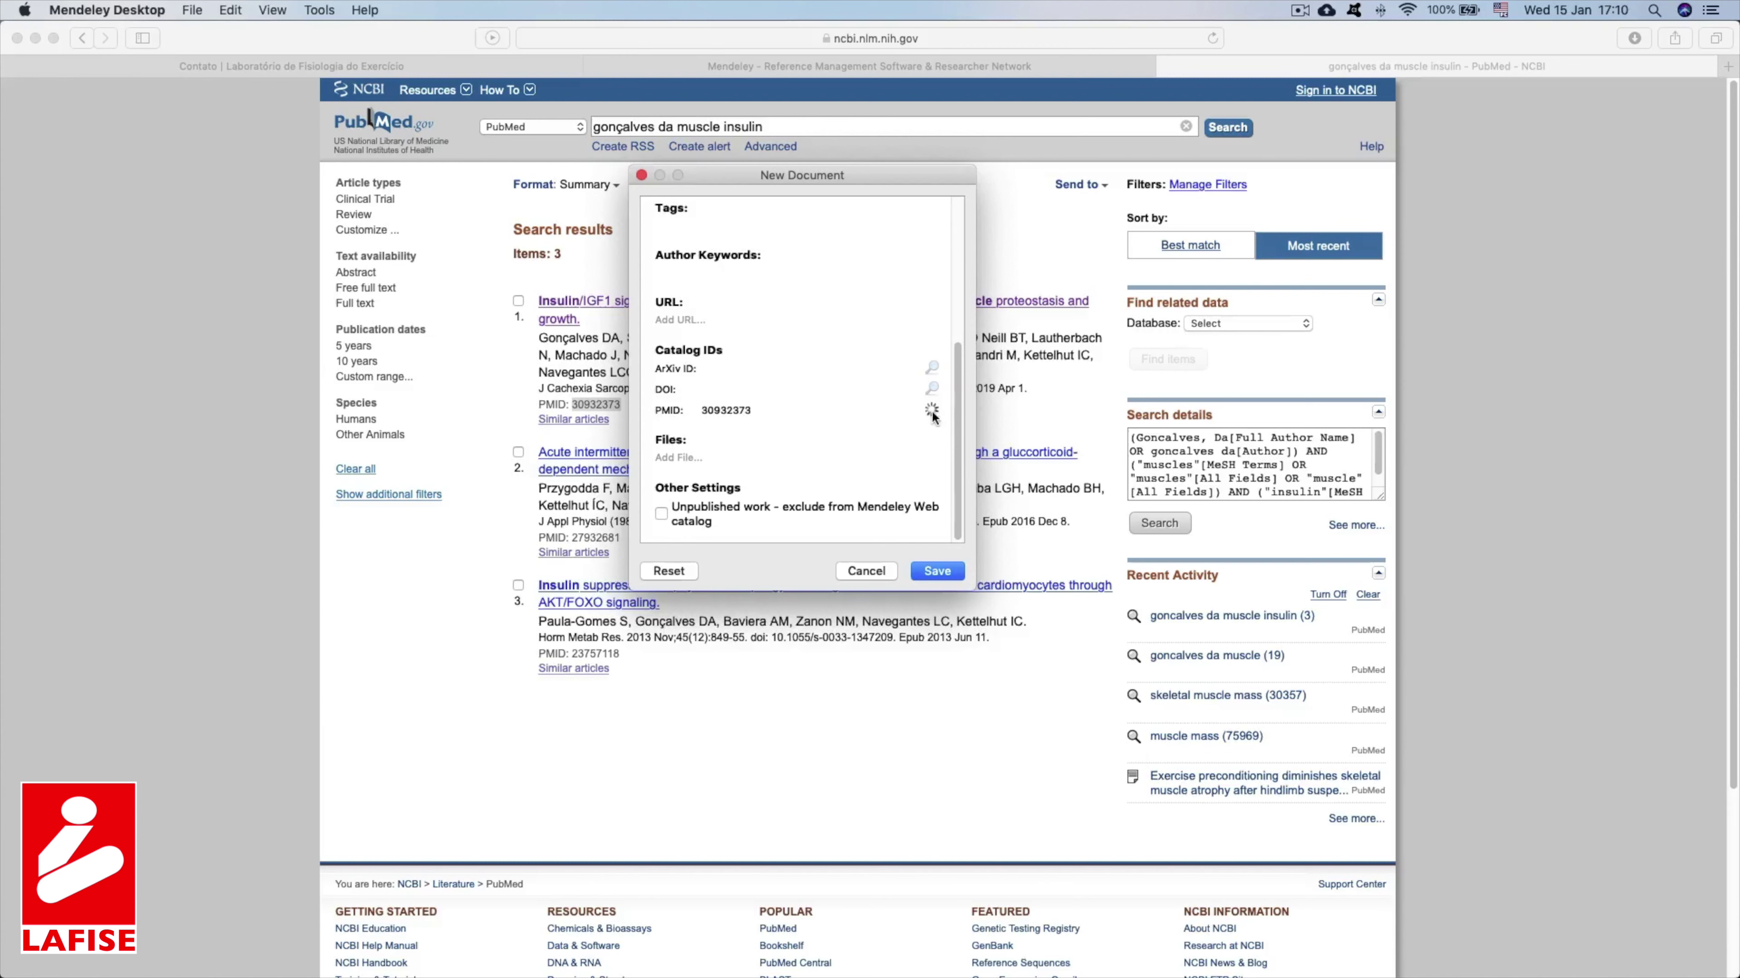
# Check the retrieved Gonçalves 2019 Insulin/IGF1 metadata and save the article to TUTORIAL.
pyautogui.scroll(3, 924, 425)
pyautogui.scroll(4, 918, 432)
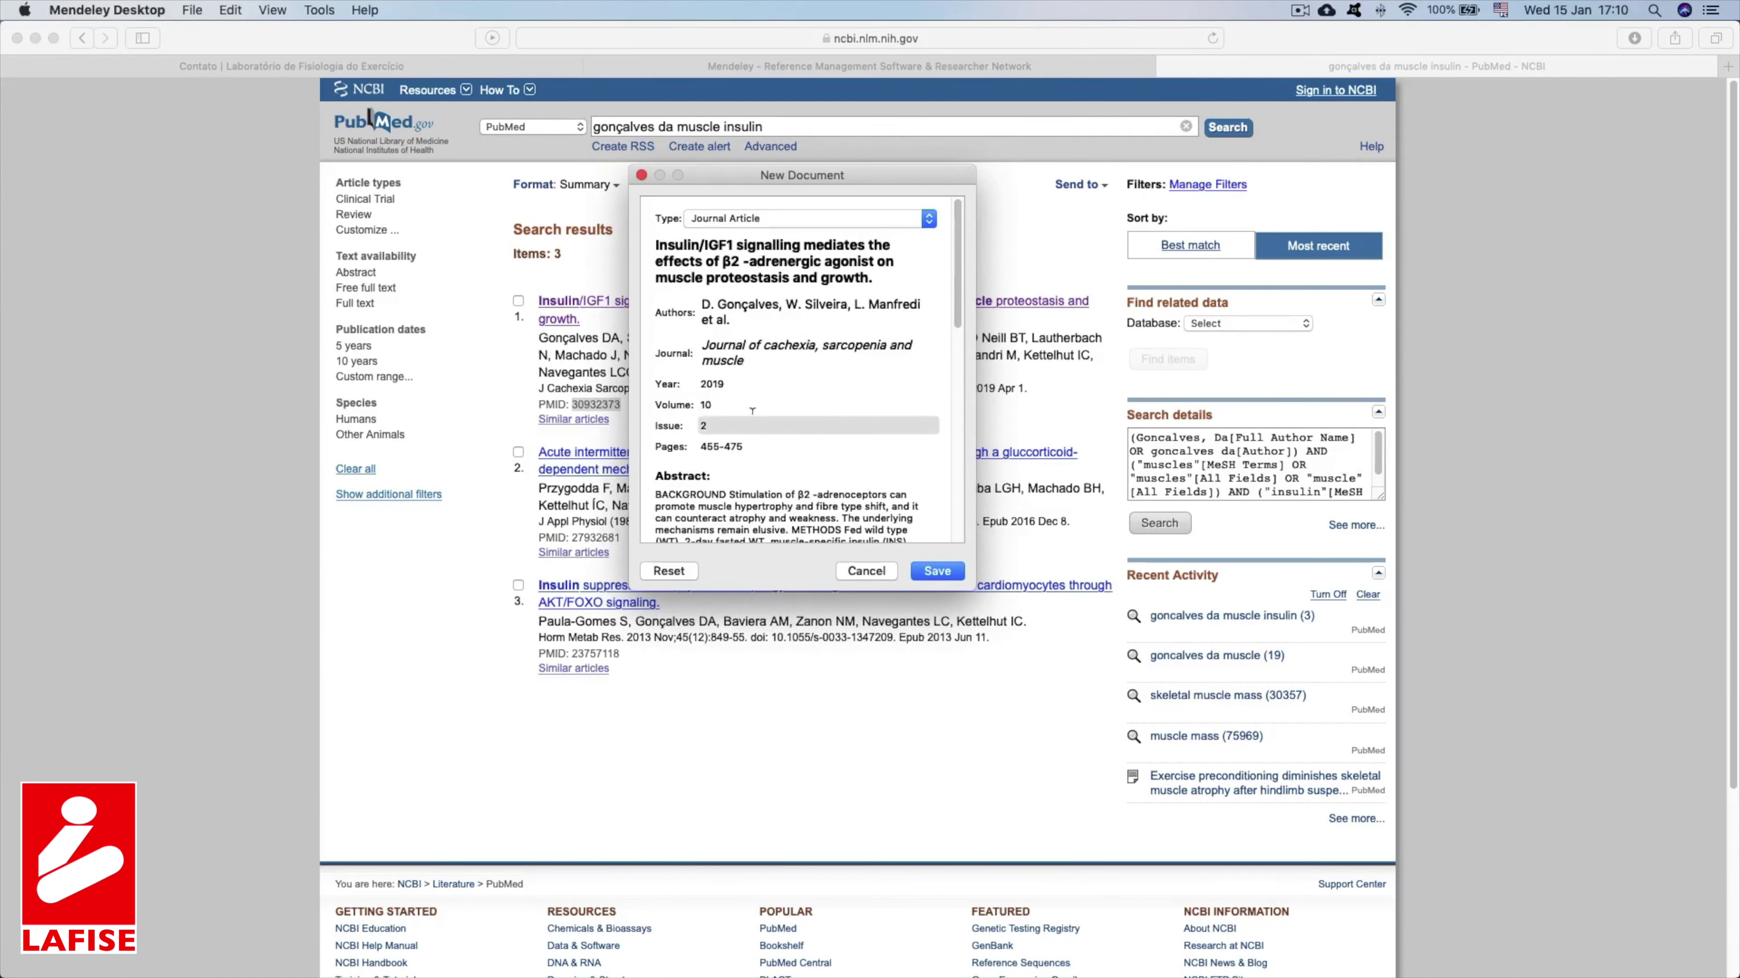
pyautogui.scroll(-5, 778, 426)
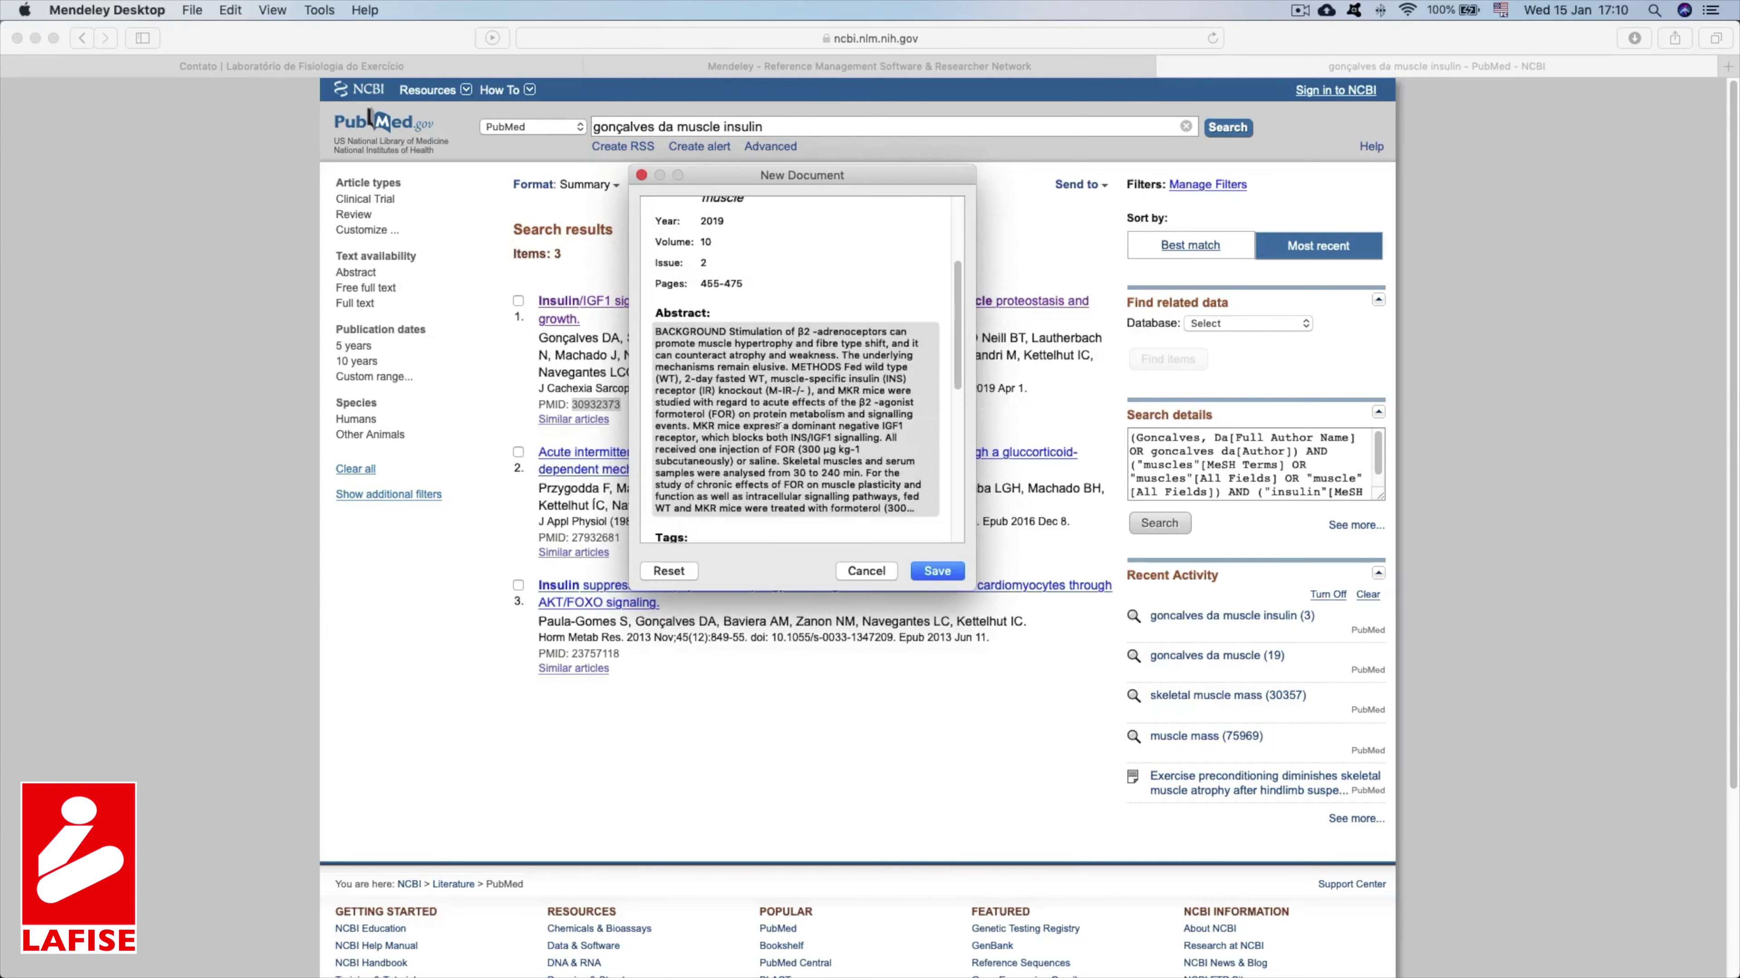
pyautogui.scroll(5, 802, 405)
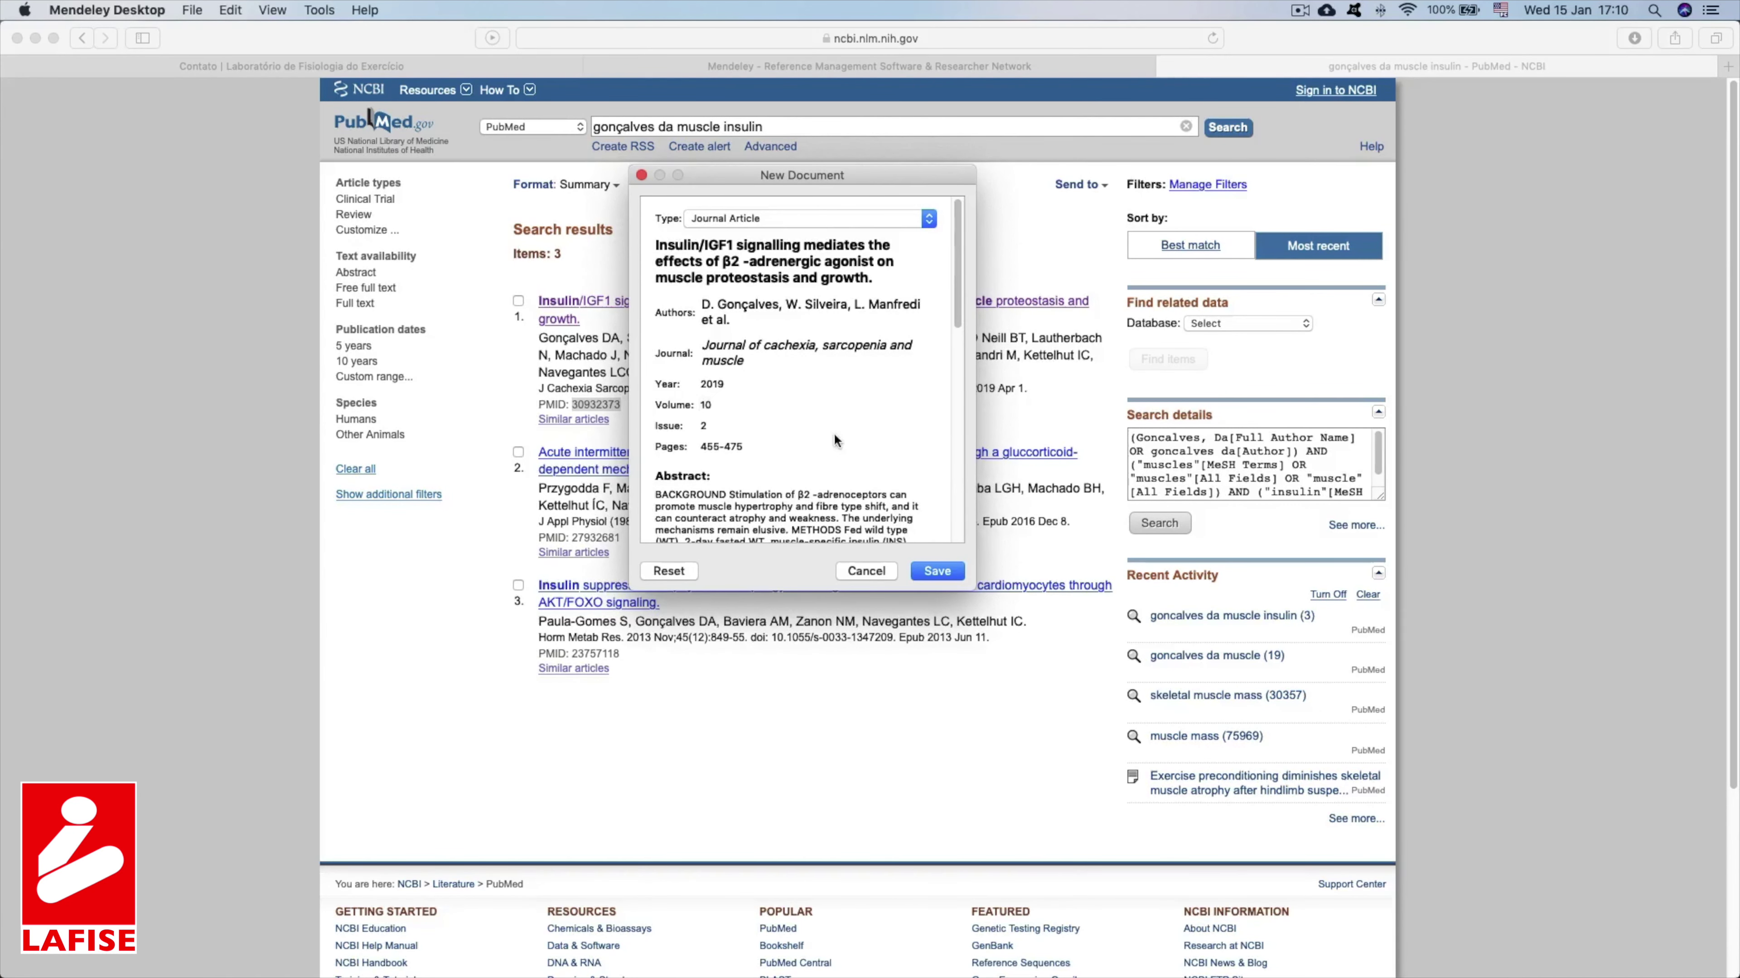
pyautogui.click(935, 570)
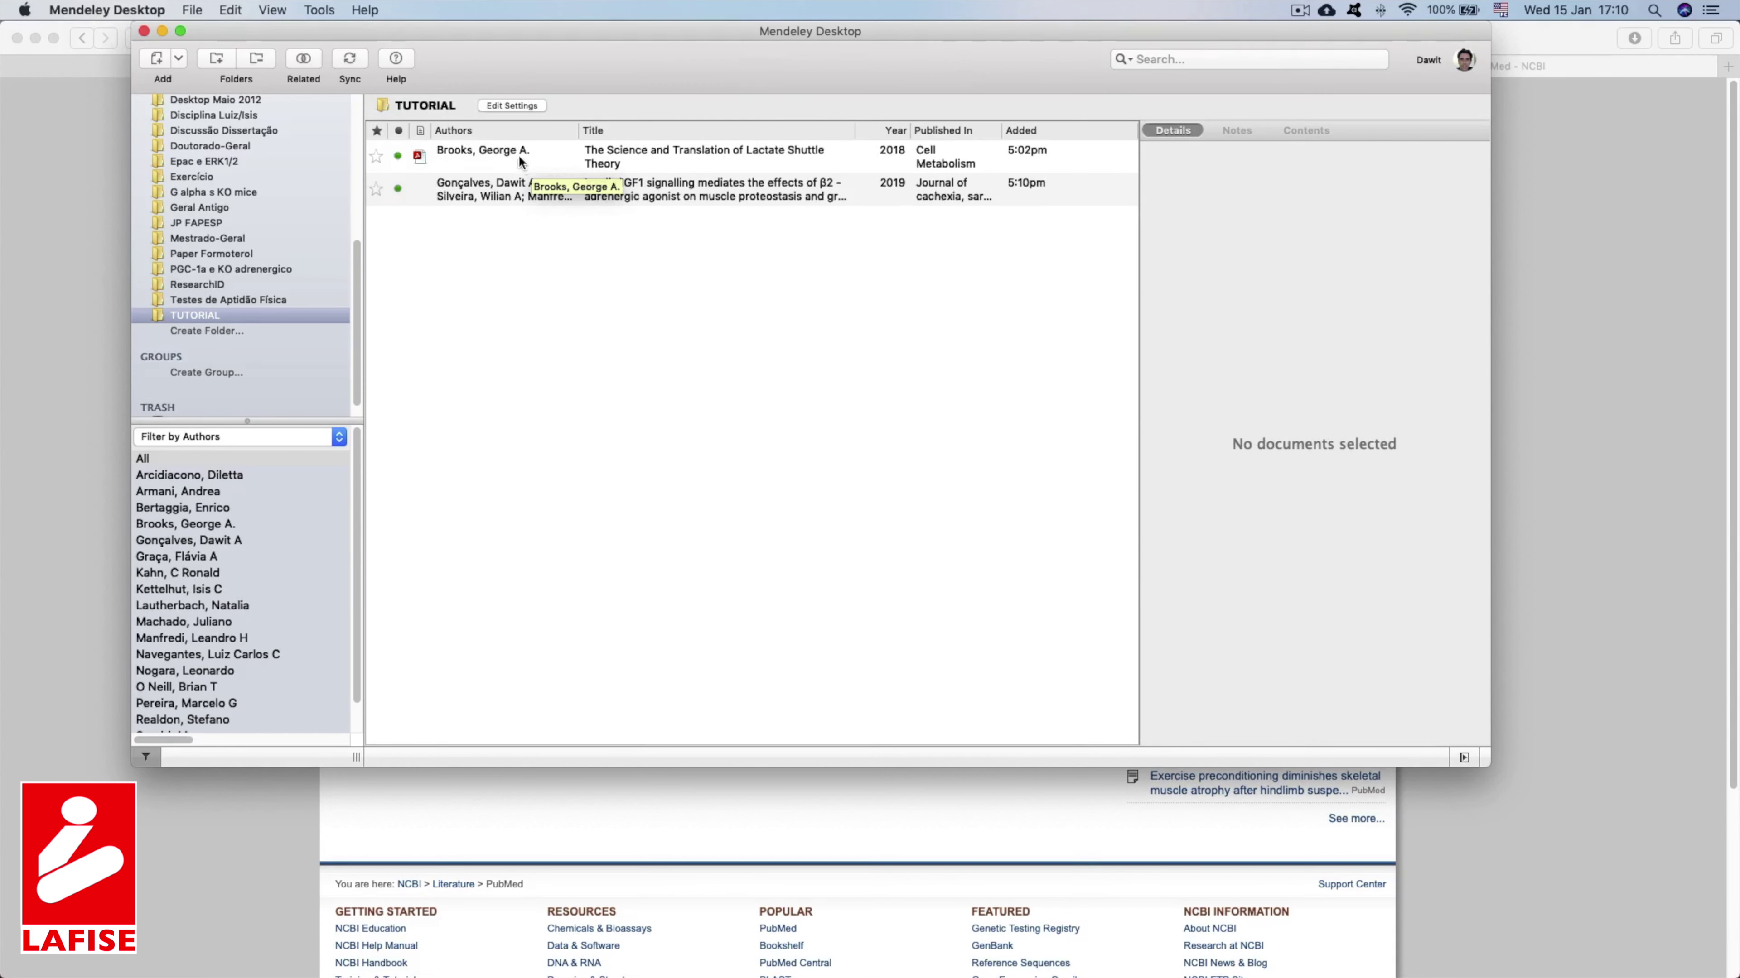
# Show the Gonçalves 2019 article's details and open the Tools menu for the MS Word plugin.
pyautogui.click(518, 183)
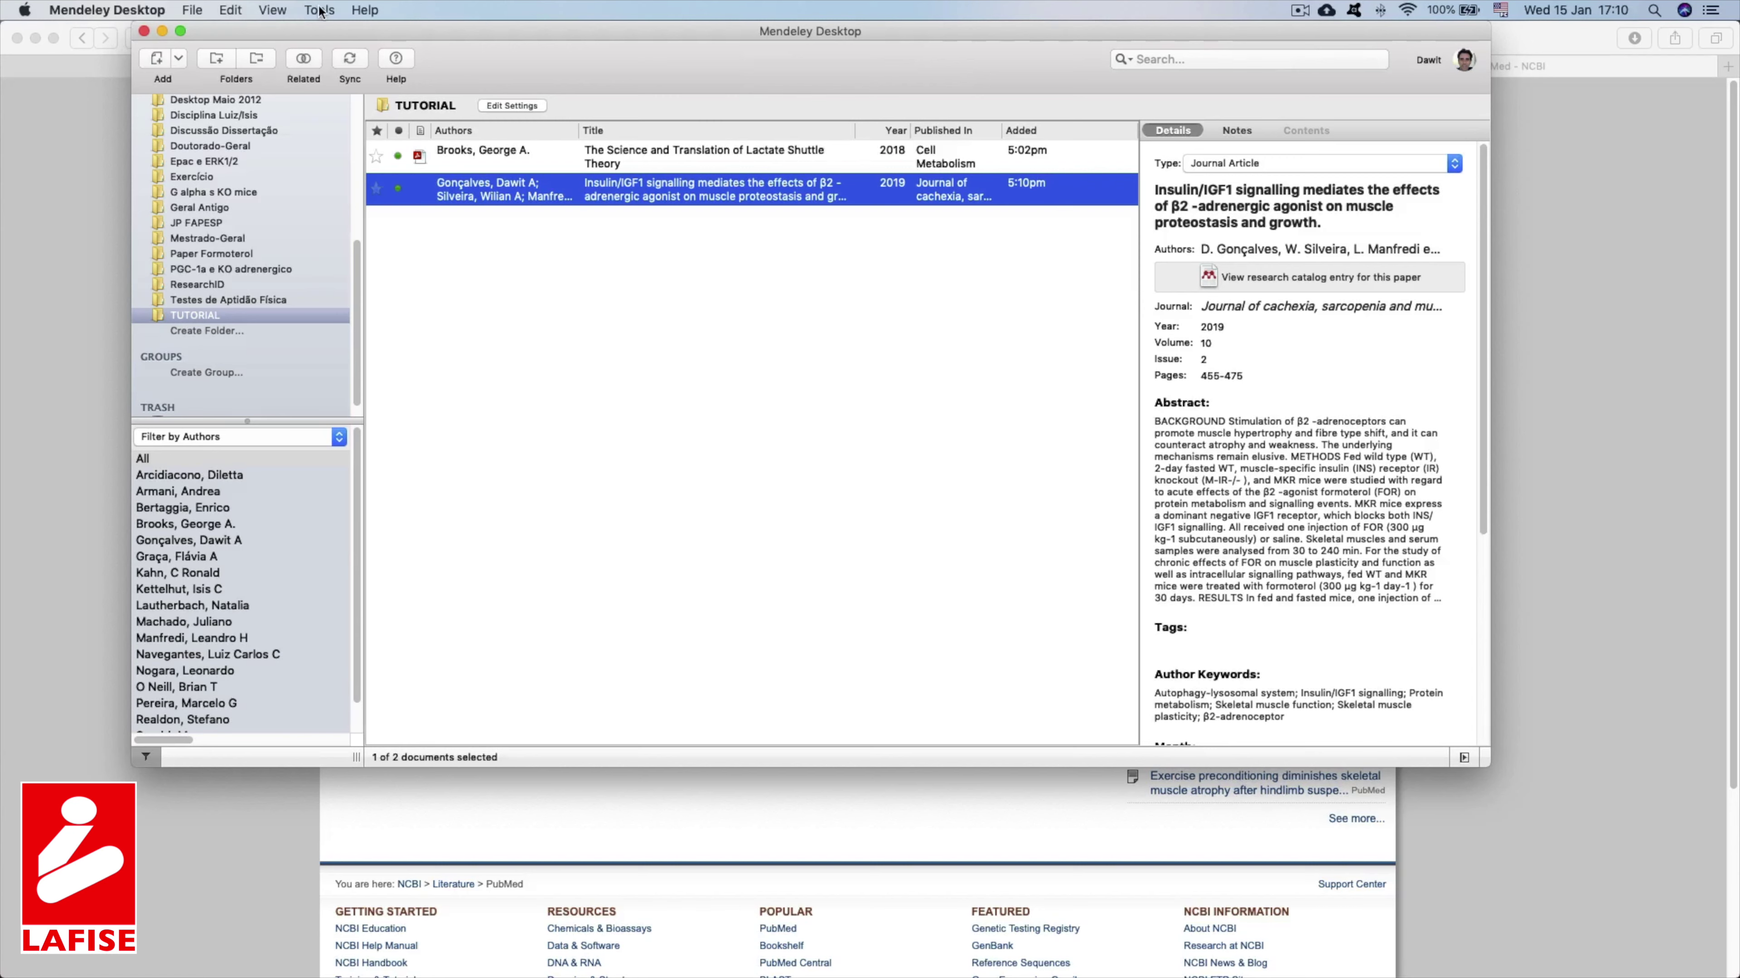
pyautogui.click(319, 11)
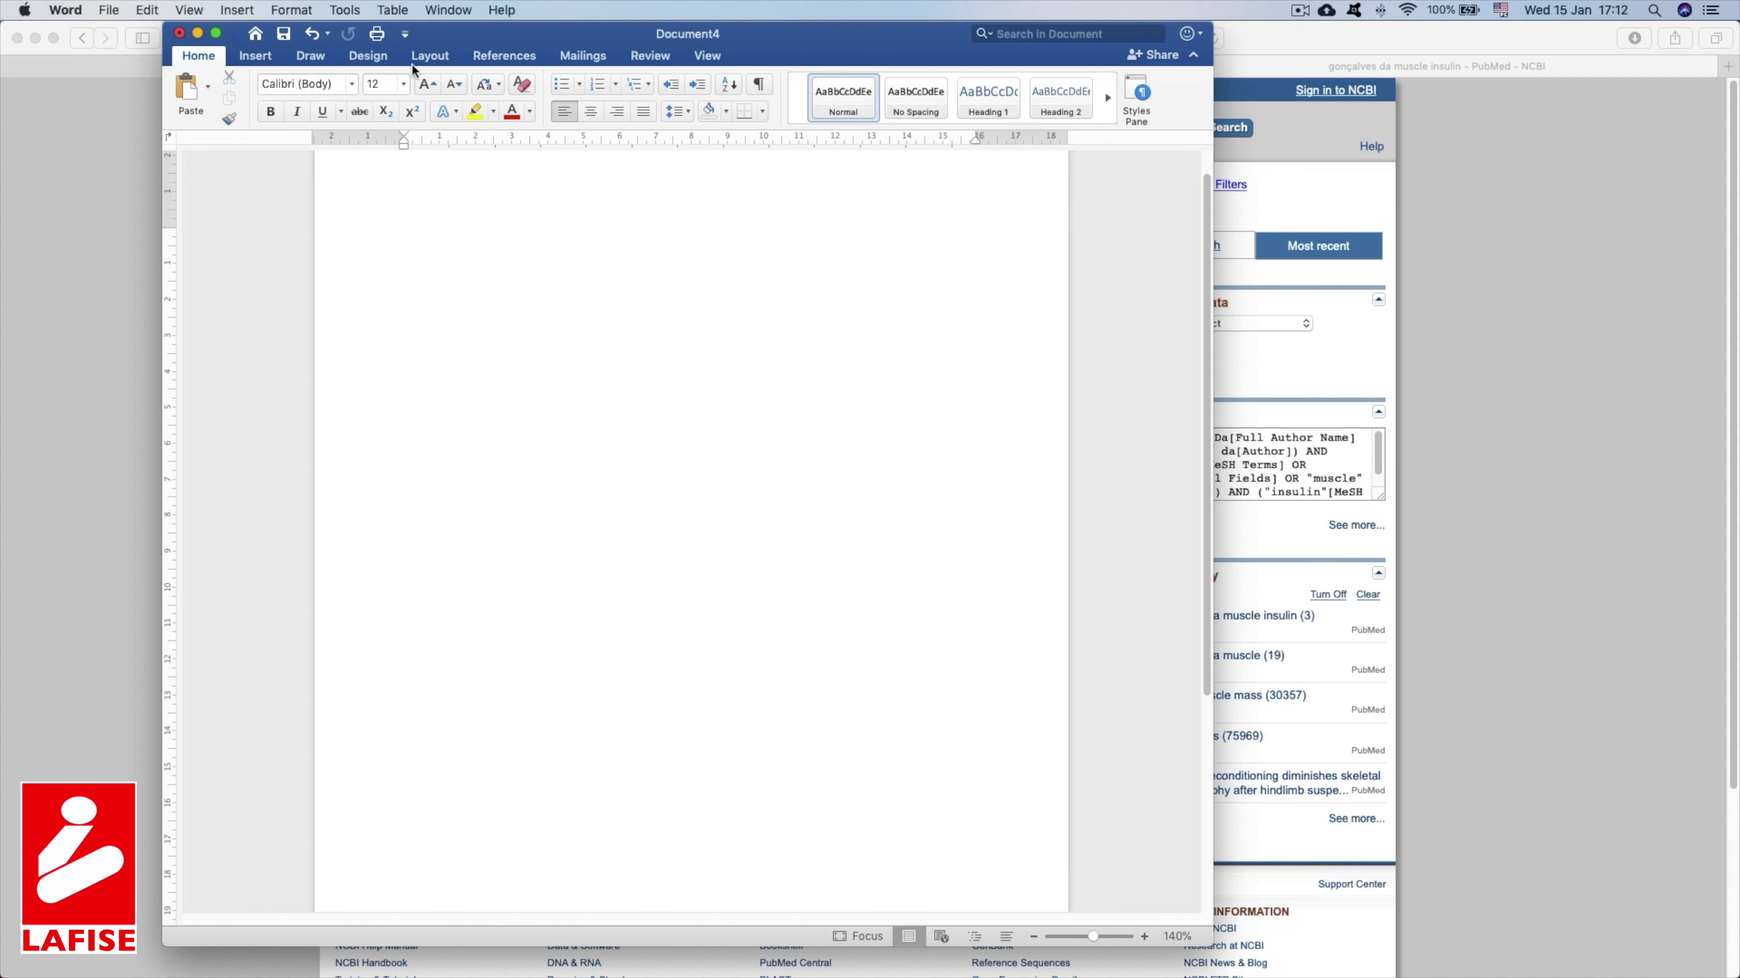
# On Word's References tab, type the placeholder text 'jdhdhhffhhd'.
pyautogui.click(510, 56)
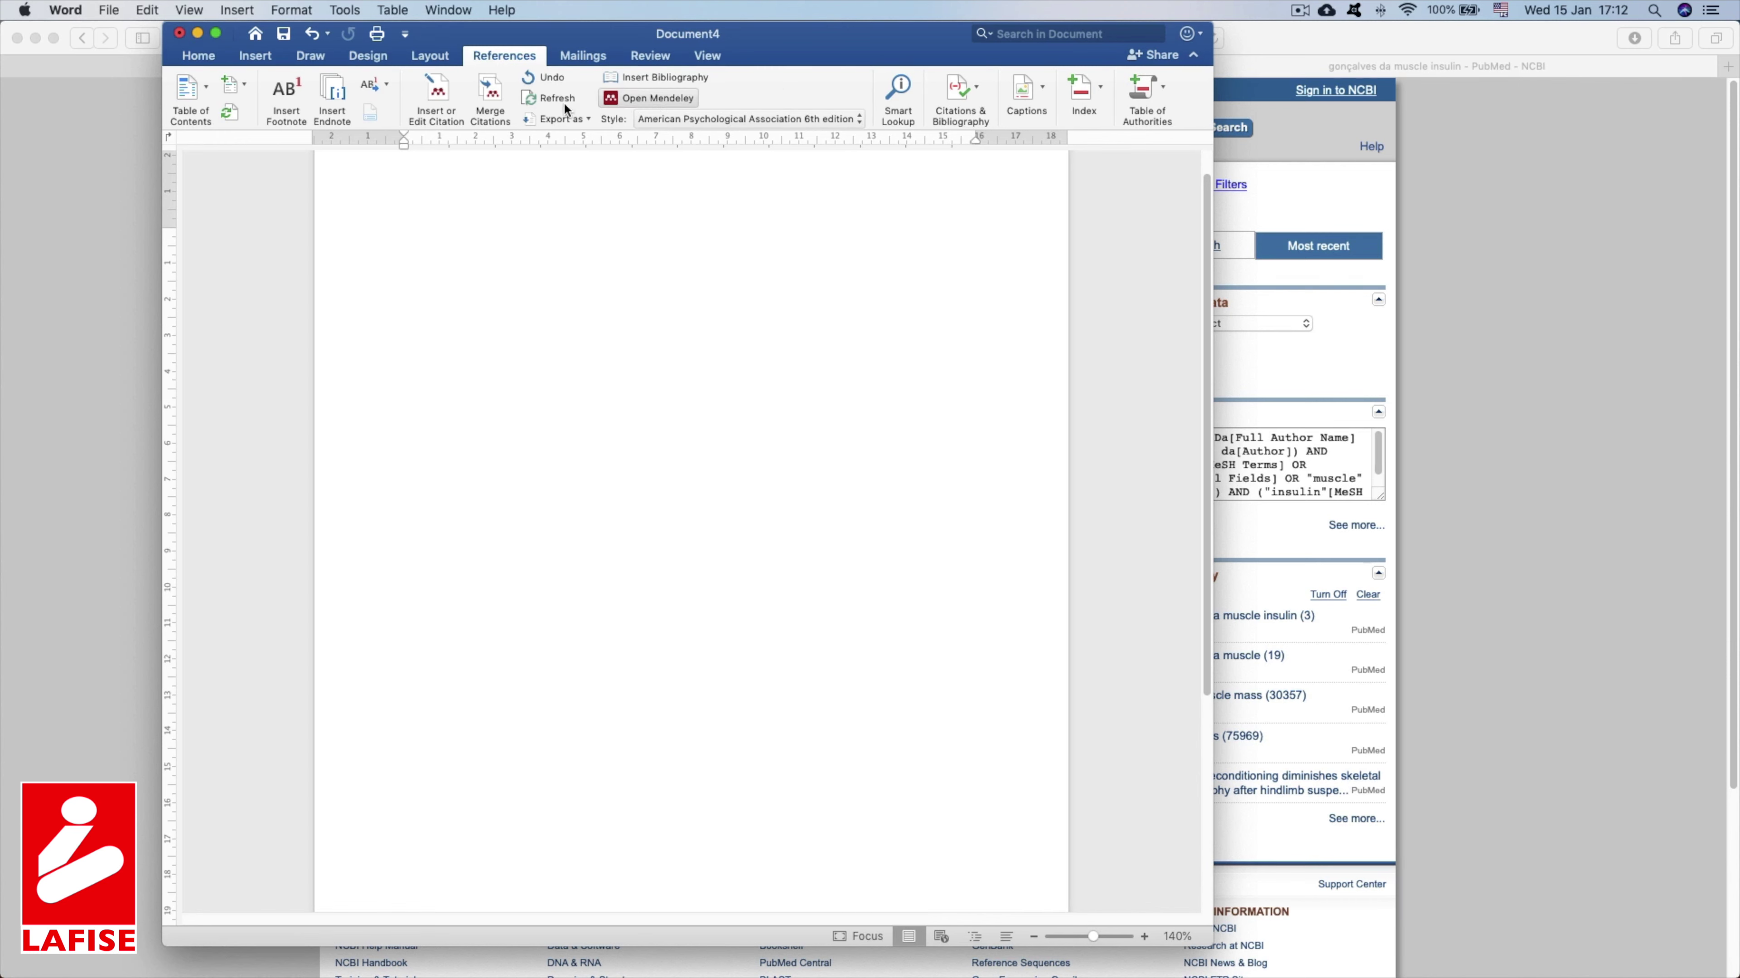
pyautogui.write('jdhdhhffhhd')
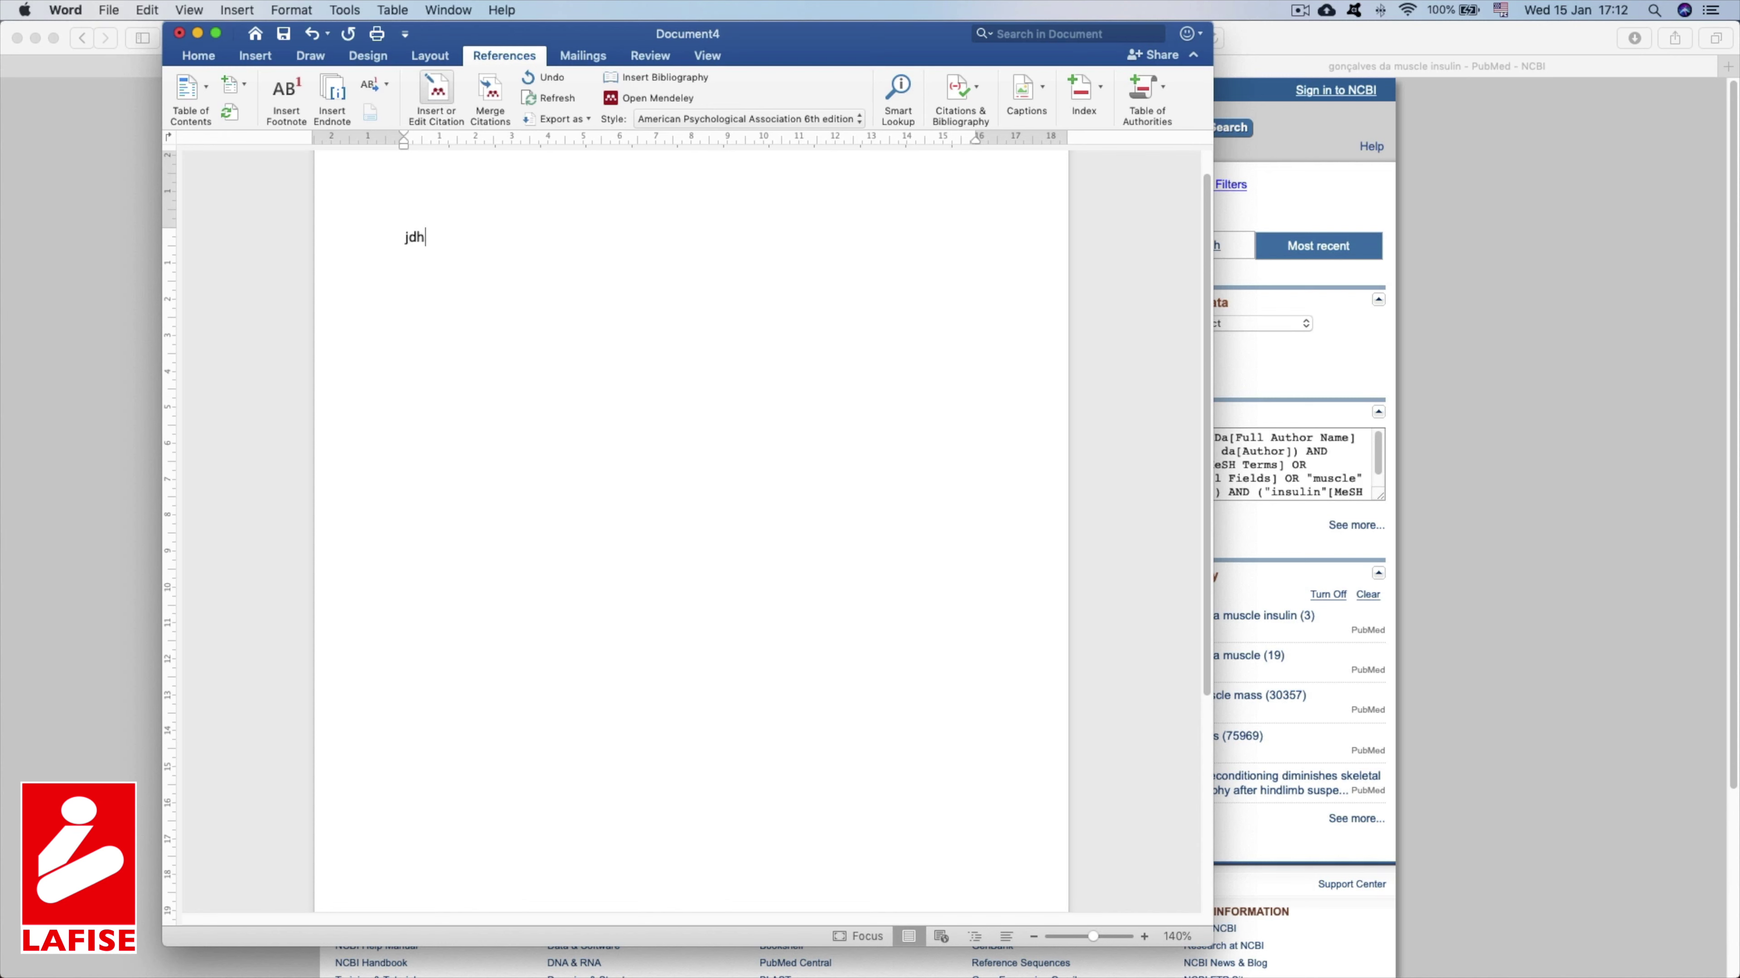
# Search the Citation Editor for 'gonçalves' and insert the Insulin/IGF1 article as (Gonçalves et al., 2019).
pyautogui.click(439, 94)
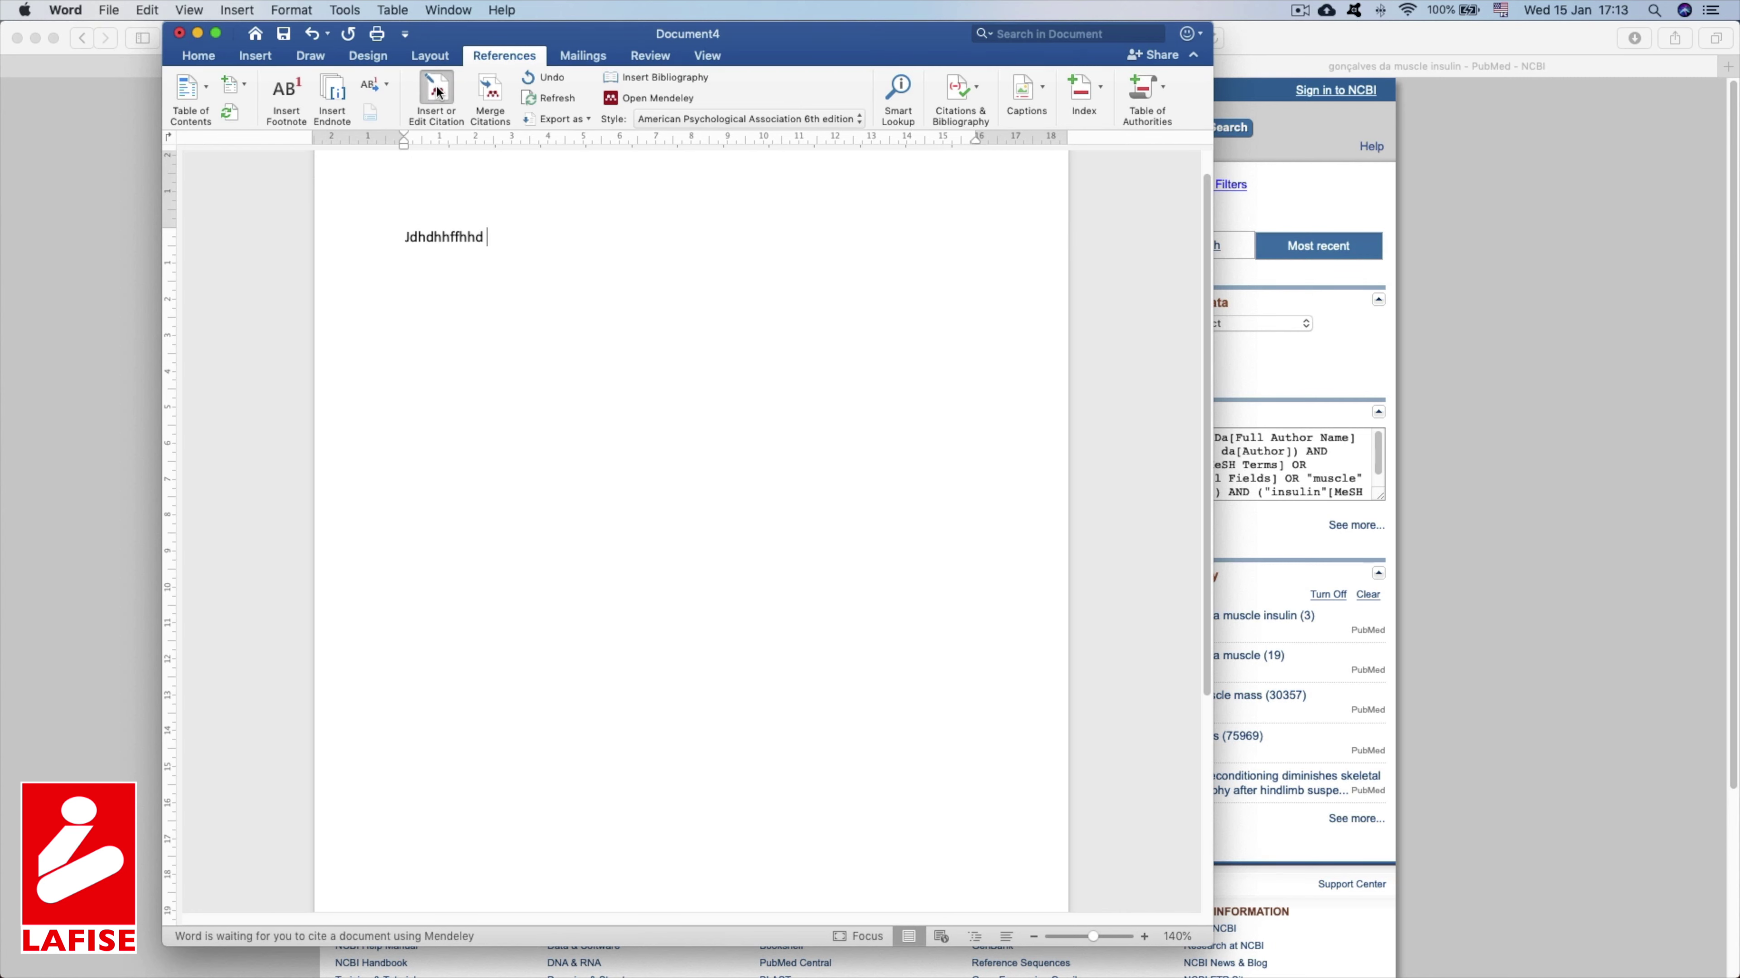
pyautogui.write('gon')
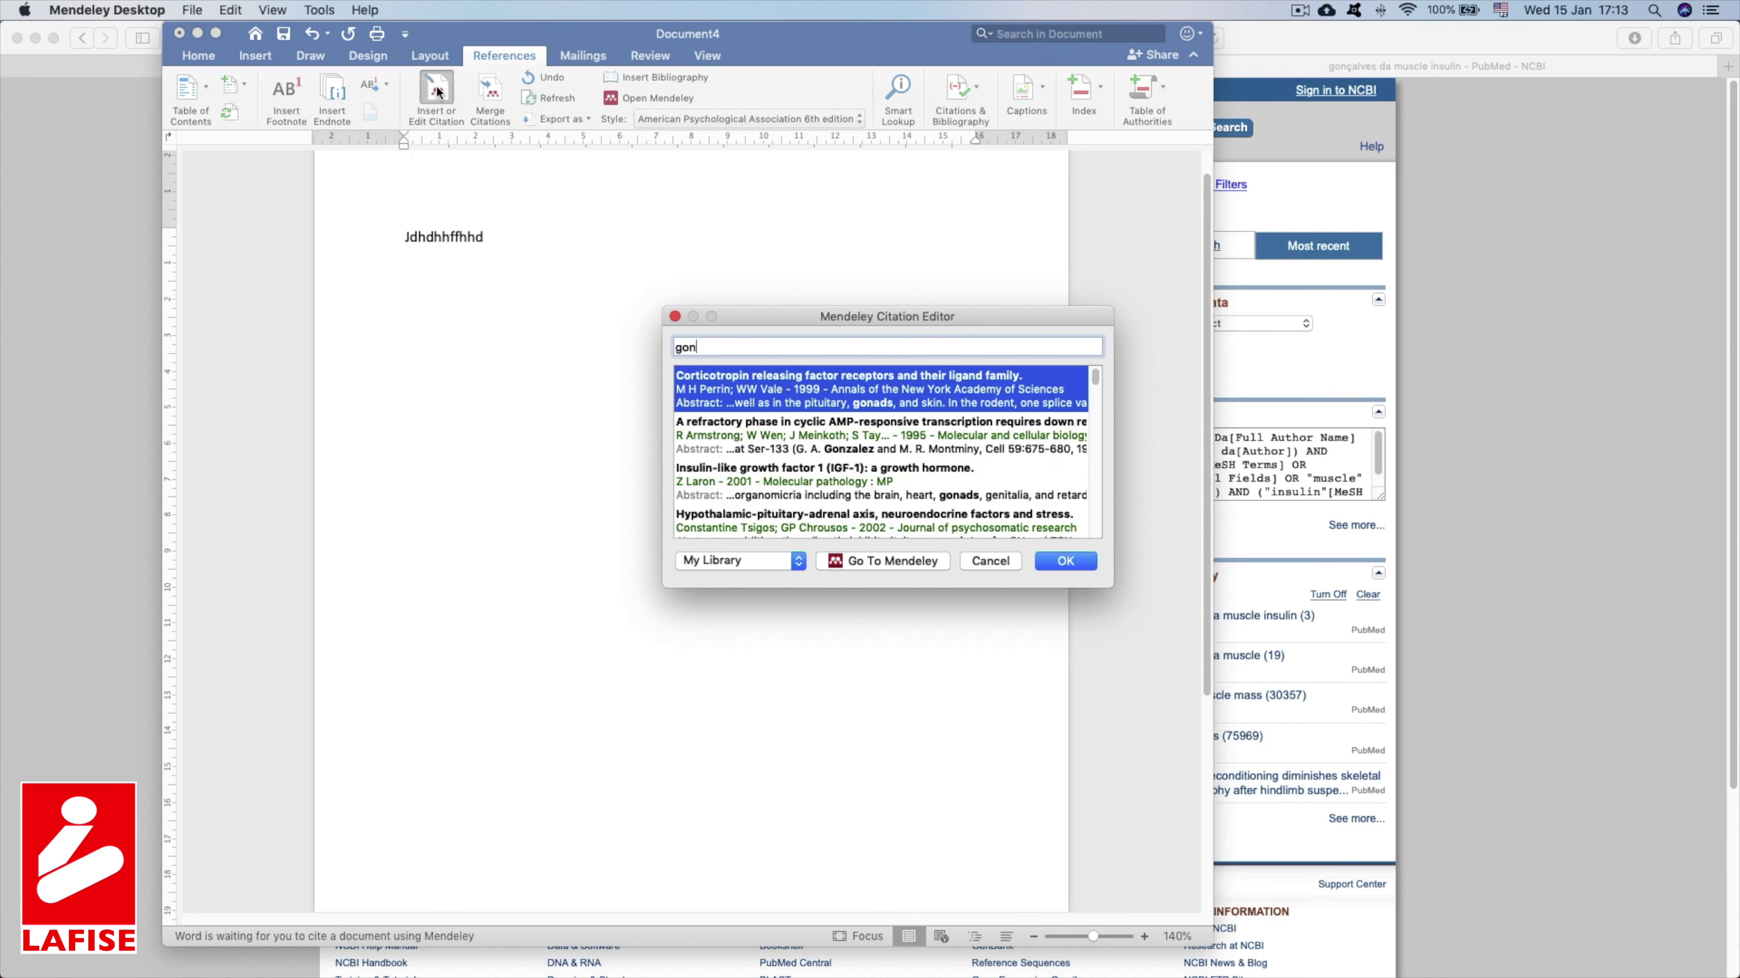
pyautogui.write('çalves')
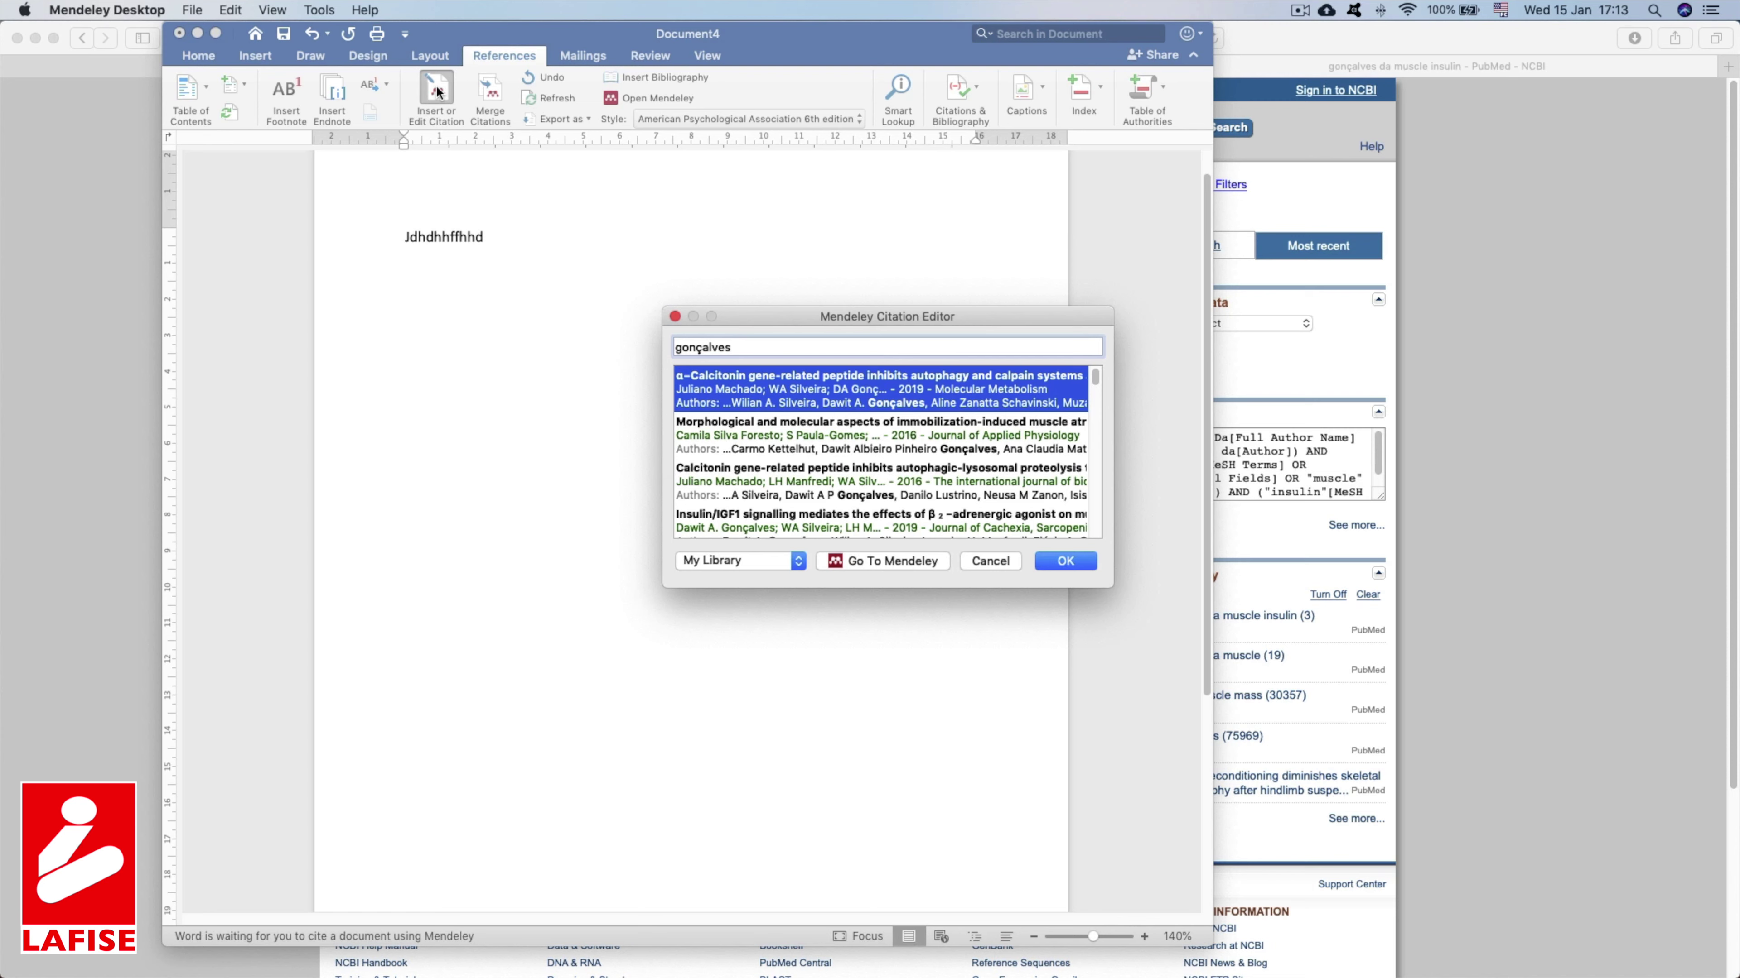
pyautogui.scroll(-5, 788, 439)
pyautogui.scroll(-2, 772, 445)
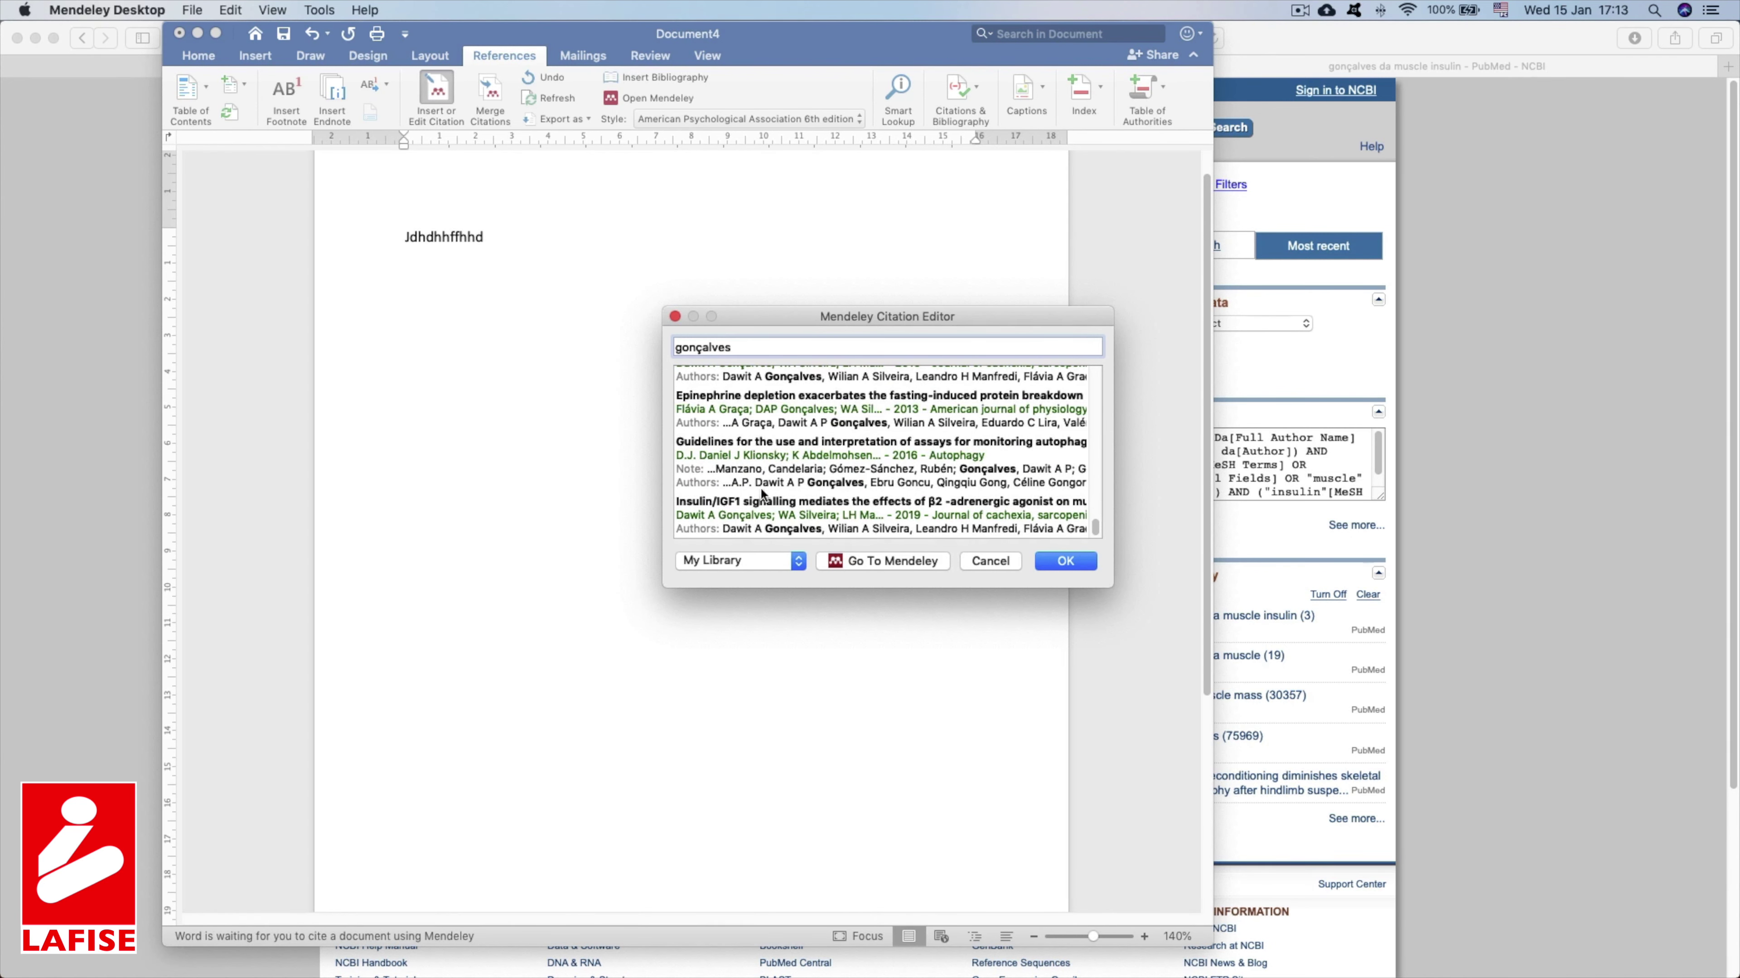
pyautogui.click(734, 513)
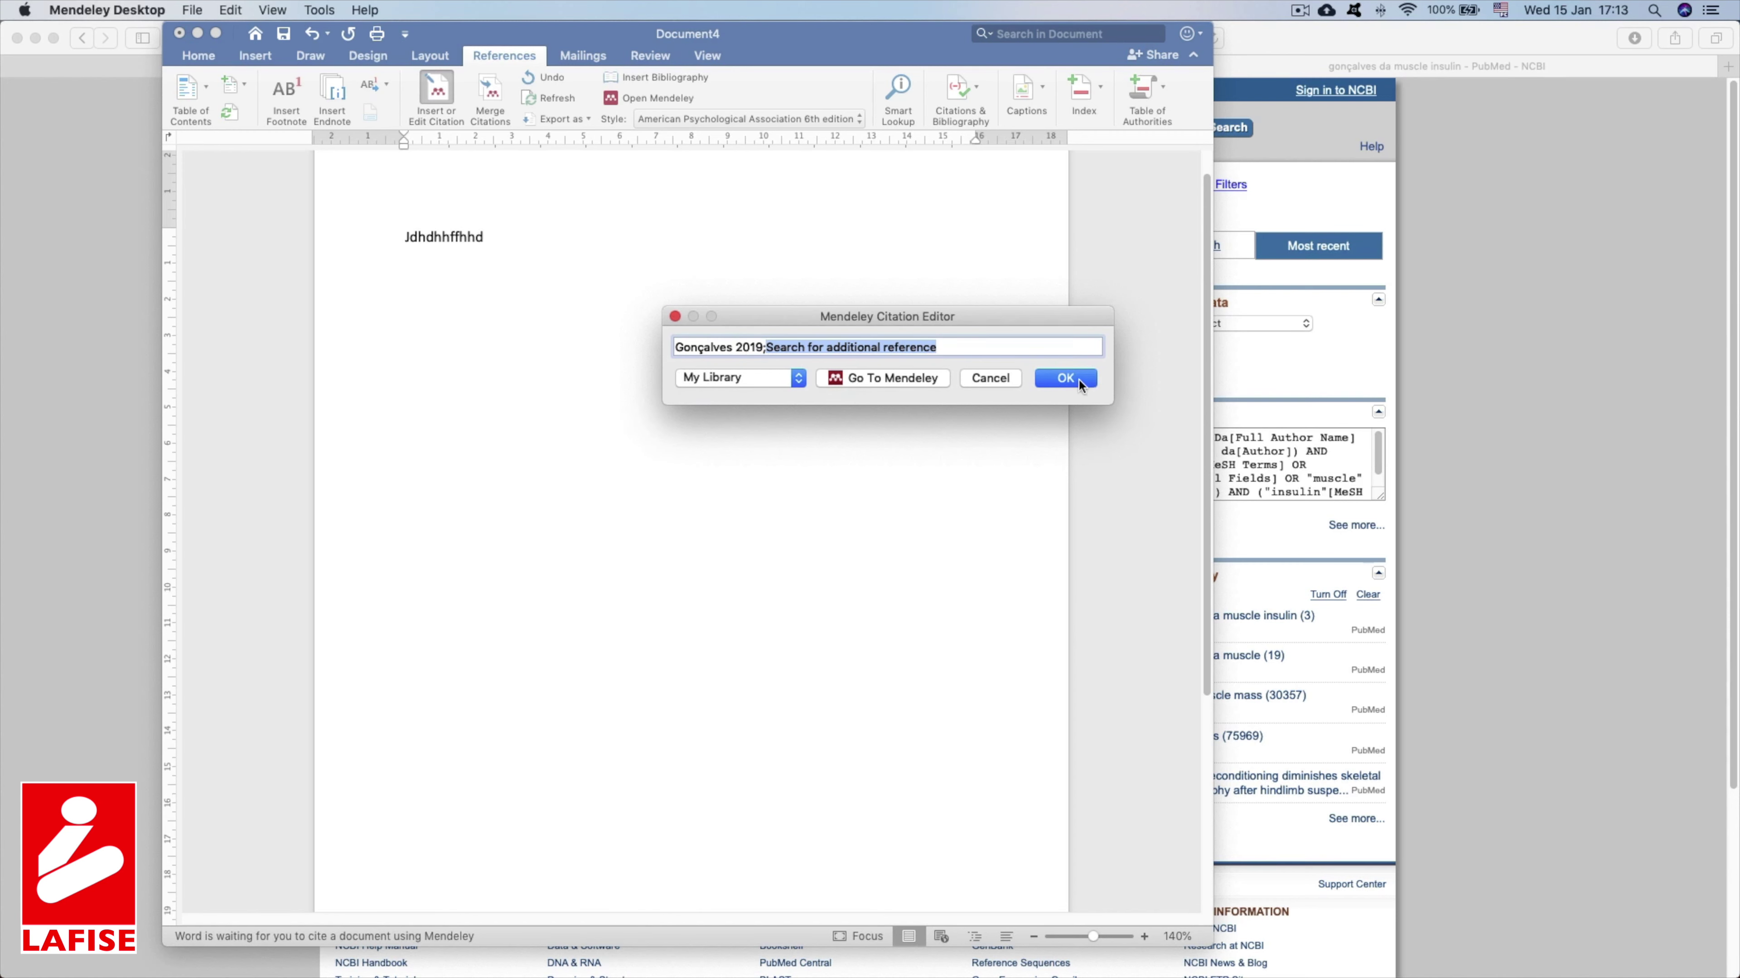
pyautogui.click(1065, 379)
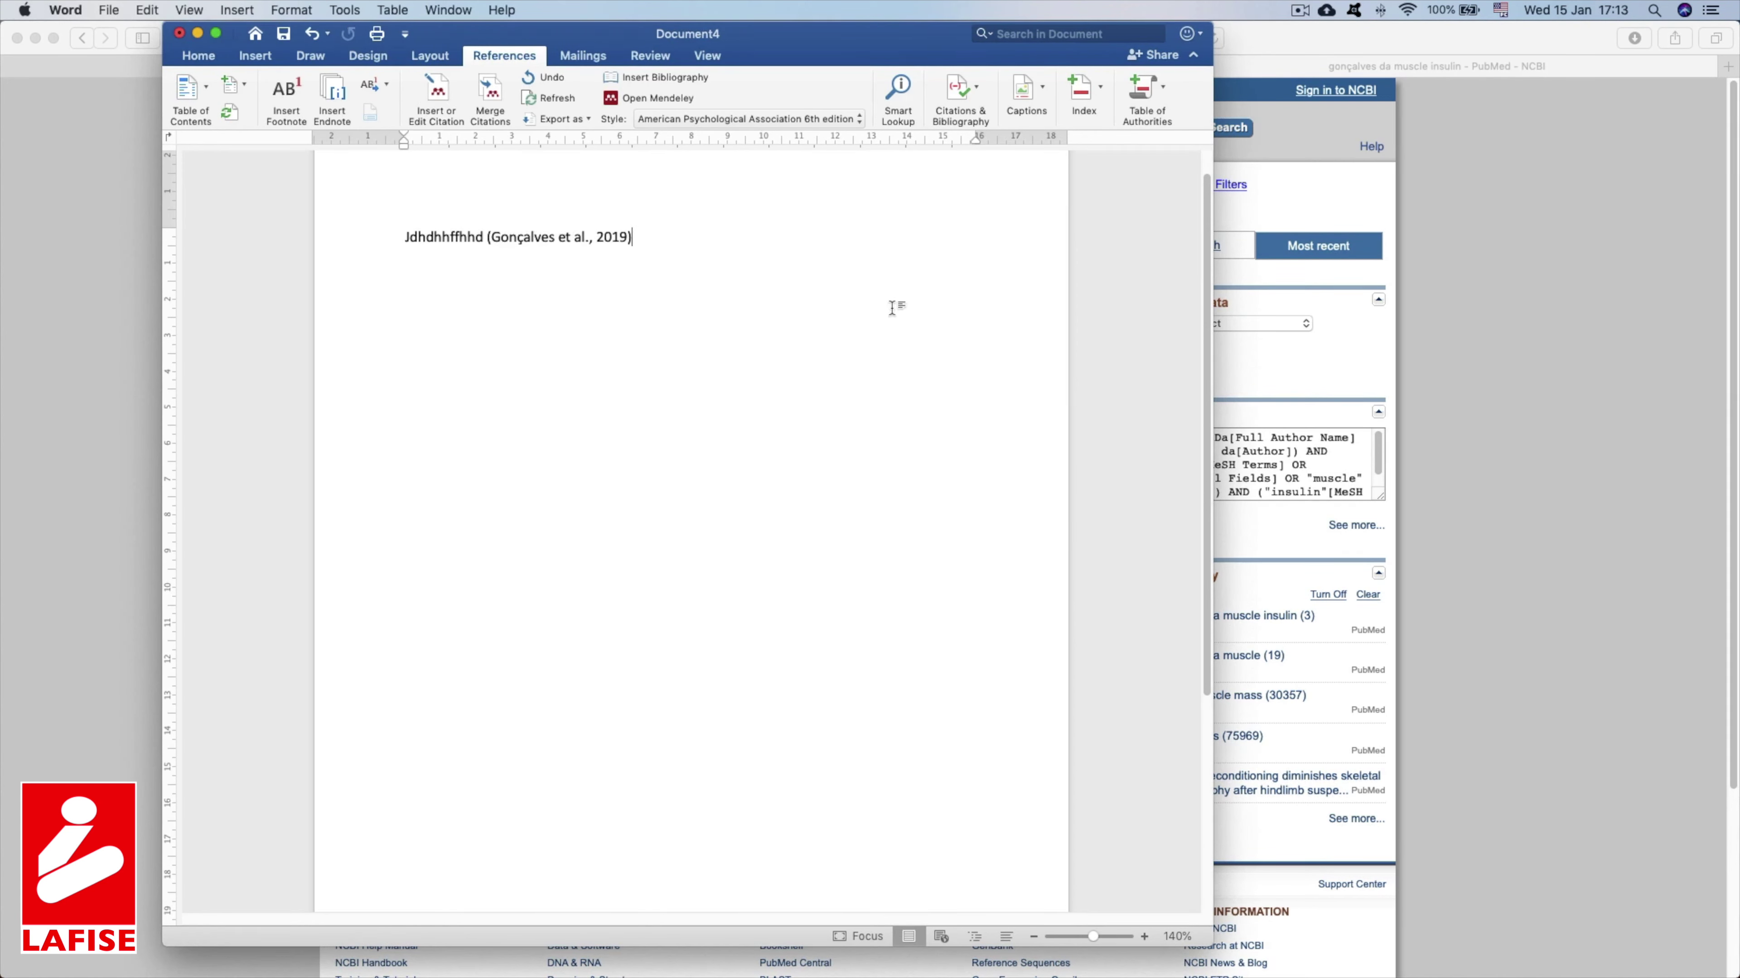
# End the sentence, add the heading 'REFERÊNCIAS BIBLIOGRÁFICAS' and insert the bibliography below it.
pyautogui.write('.')
pyautogui.press('Return')
pyautogui.press('Return')
pyautogui.write('REFE')
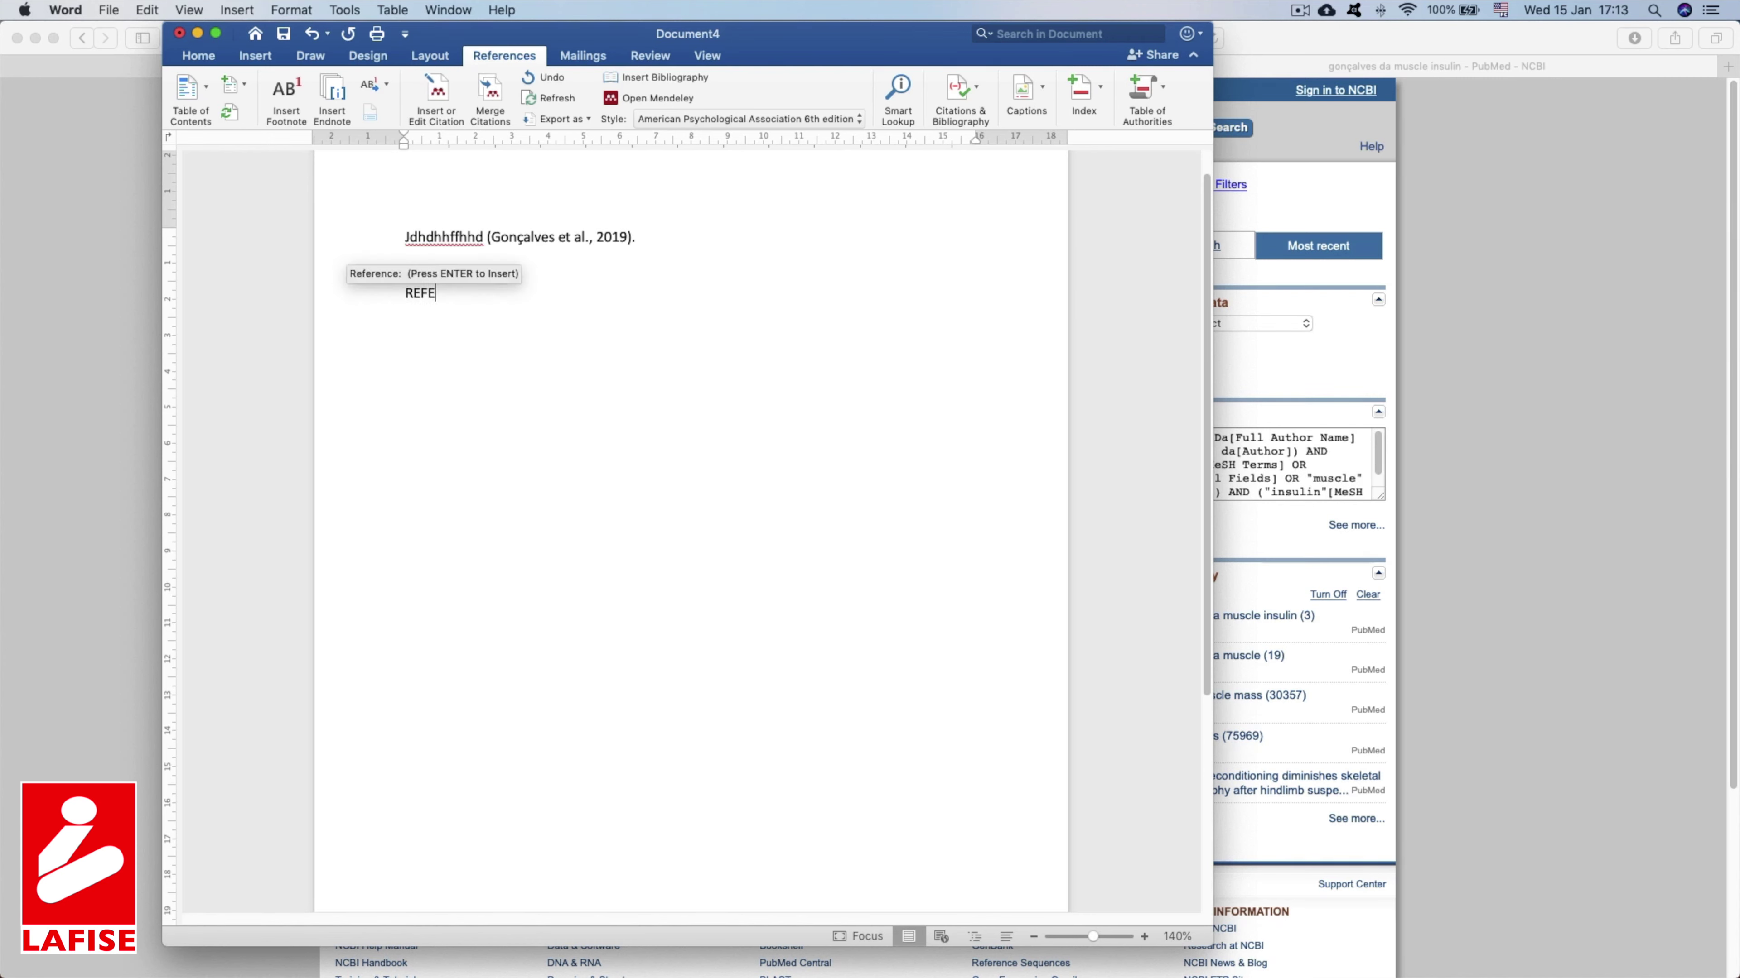
pyautogui.write('RÊNCIAS BIblIOGRÁFICAS')
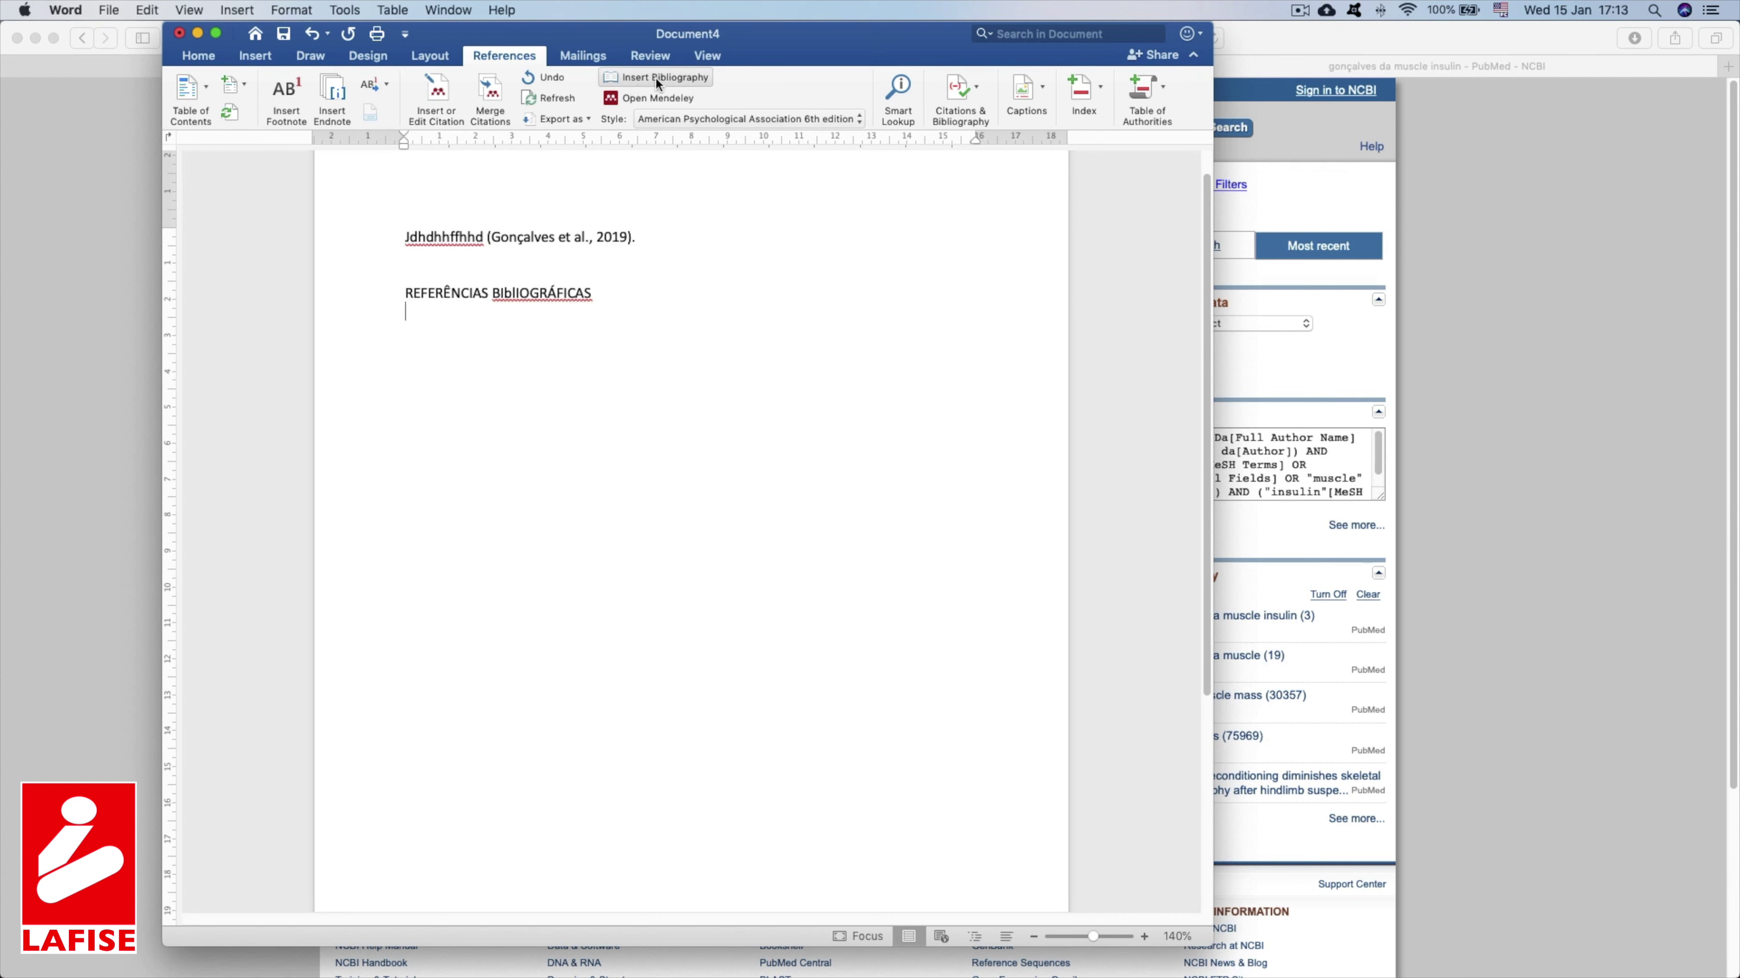
pyautogui.click(656, 80)
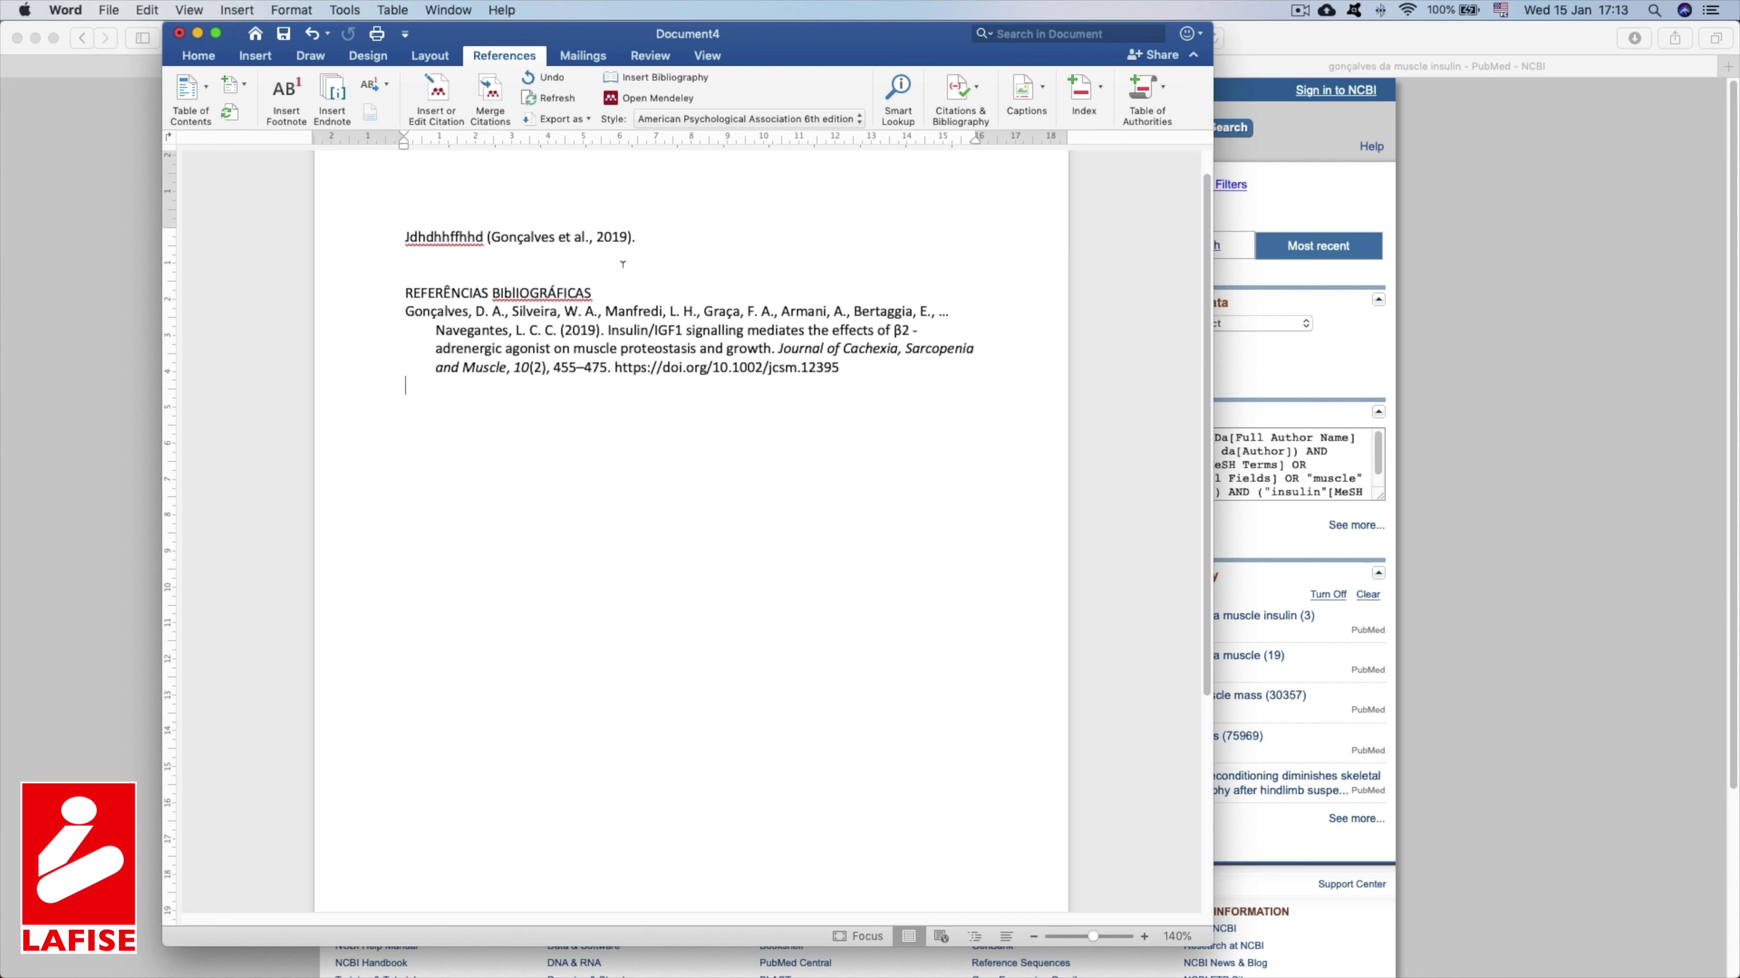
# Apply the Universidade Federal de Minas Gerais – ABNT Mendeley style, giving (GONÇALVES et al., 2019).
pyautogui.click(694, 116)
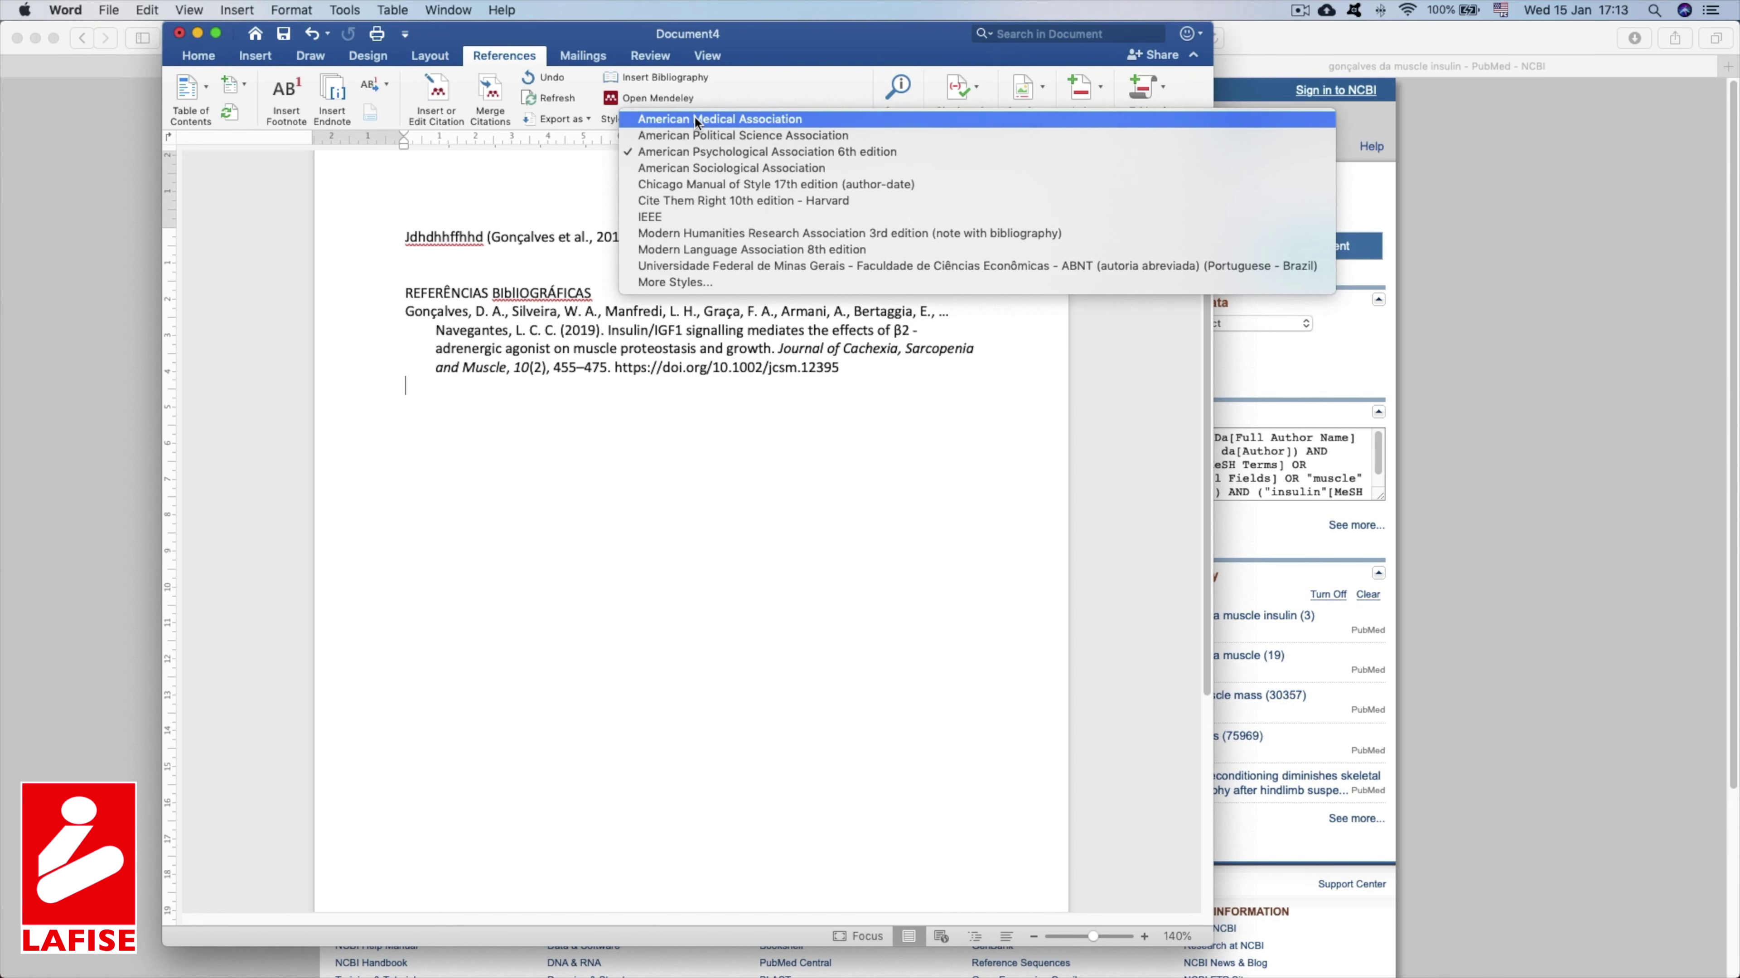
pyautogui.click(687, 266)
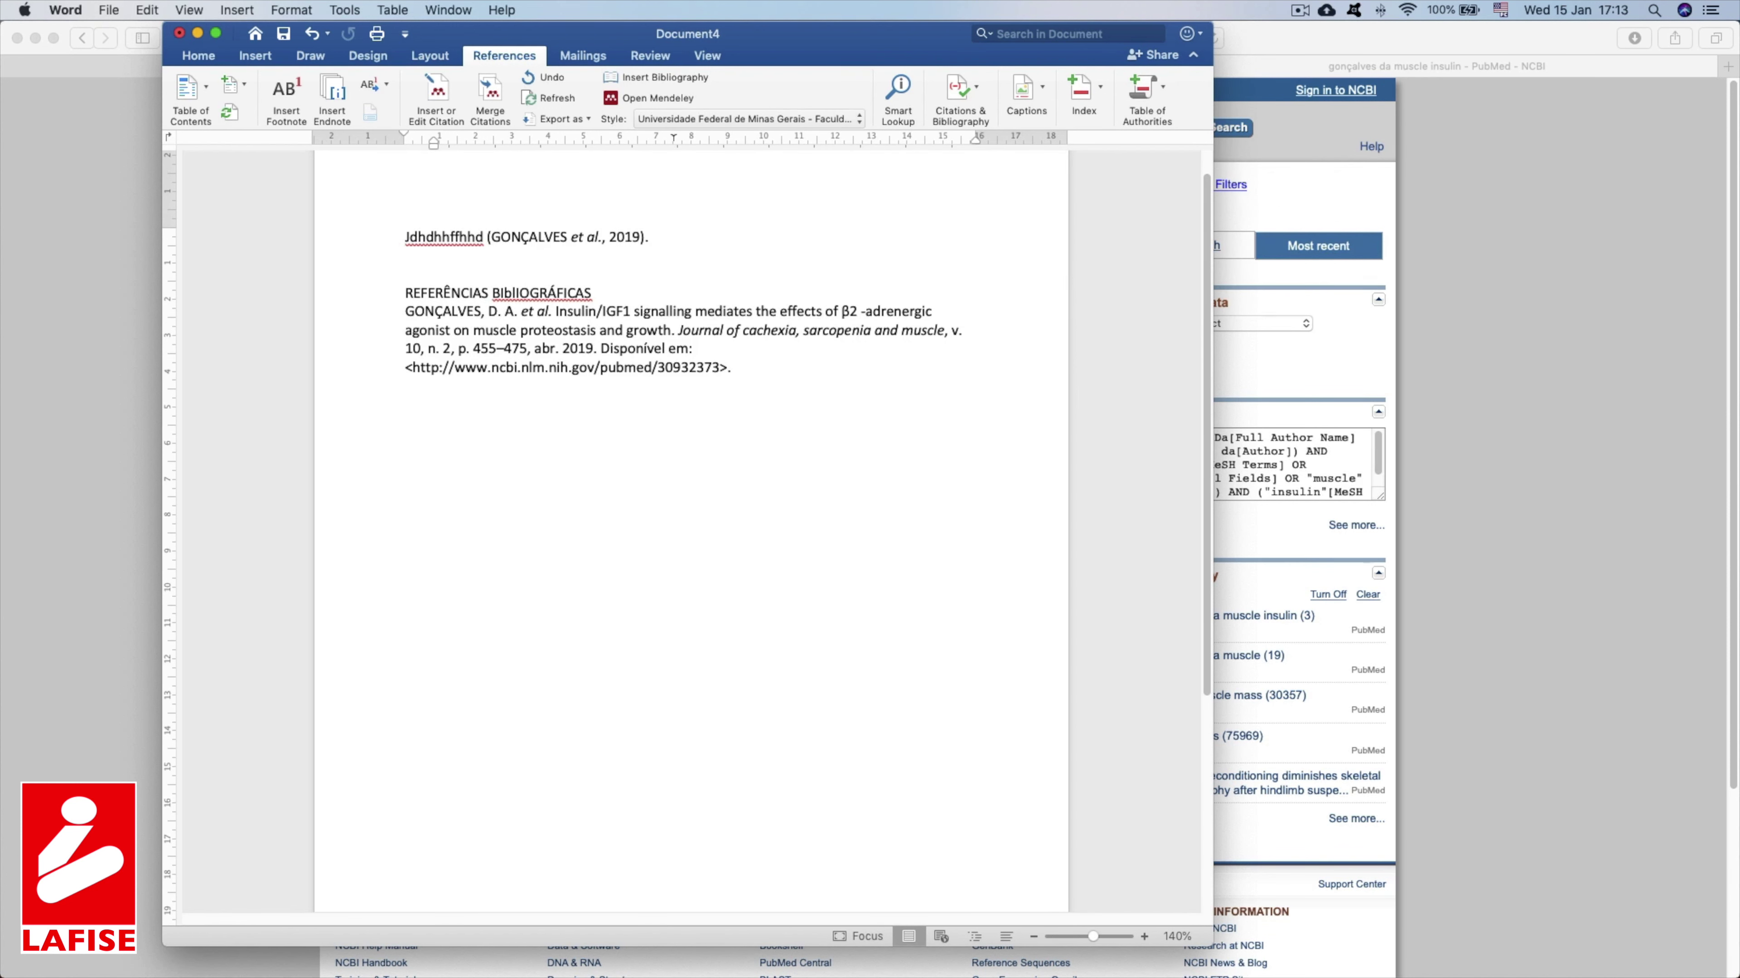
pyautogui.click(660, 118)
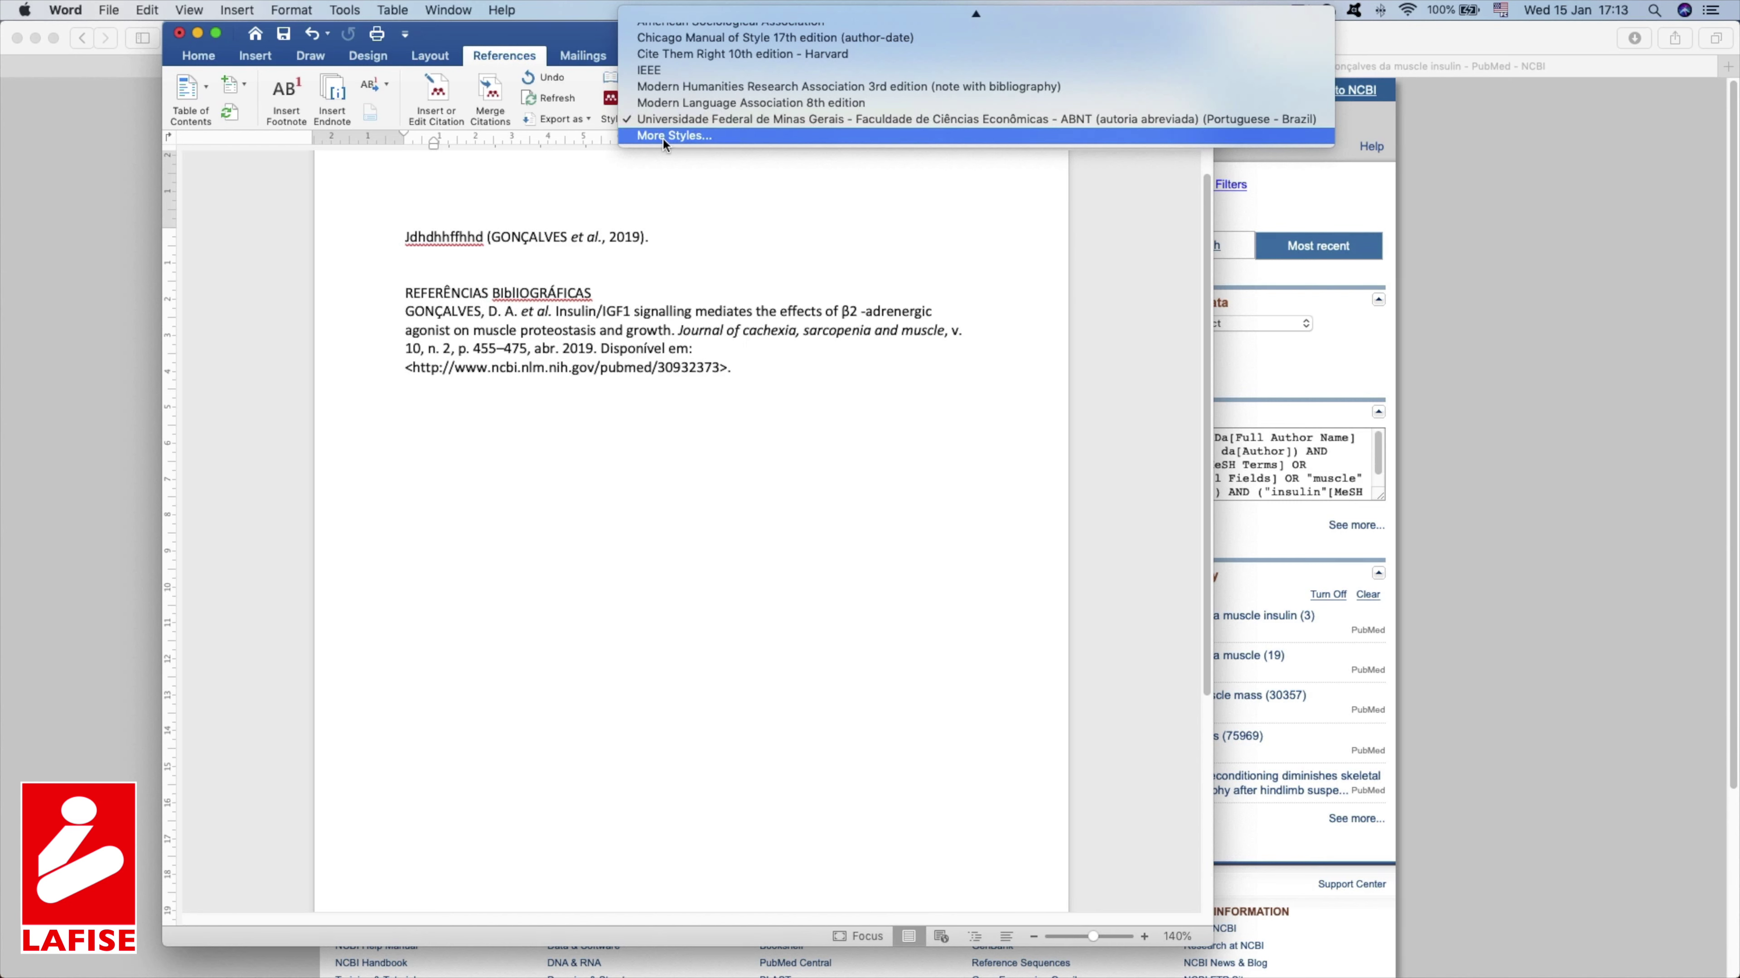
pyautogui.click(658, 293)
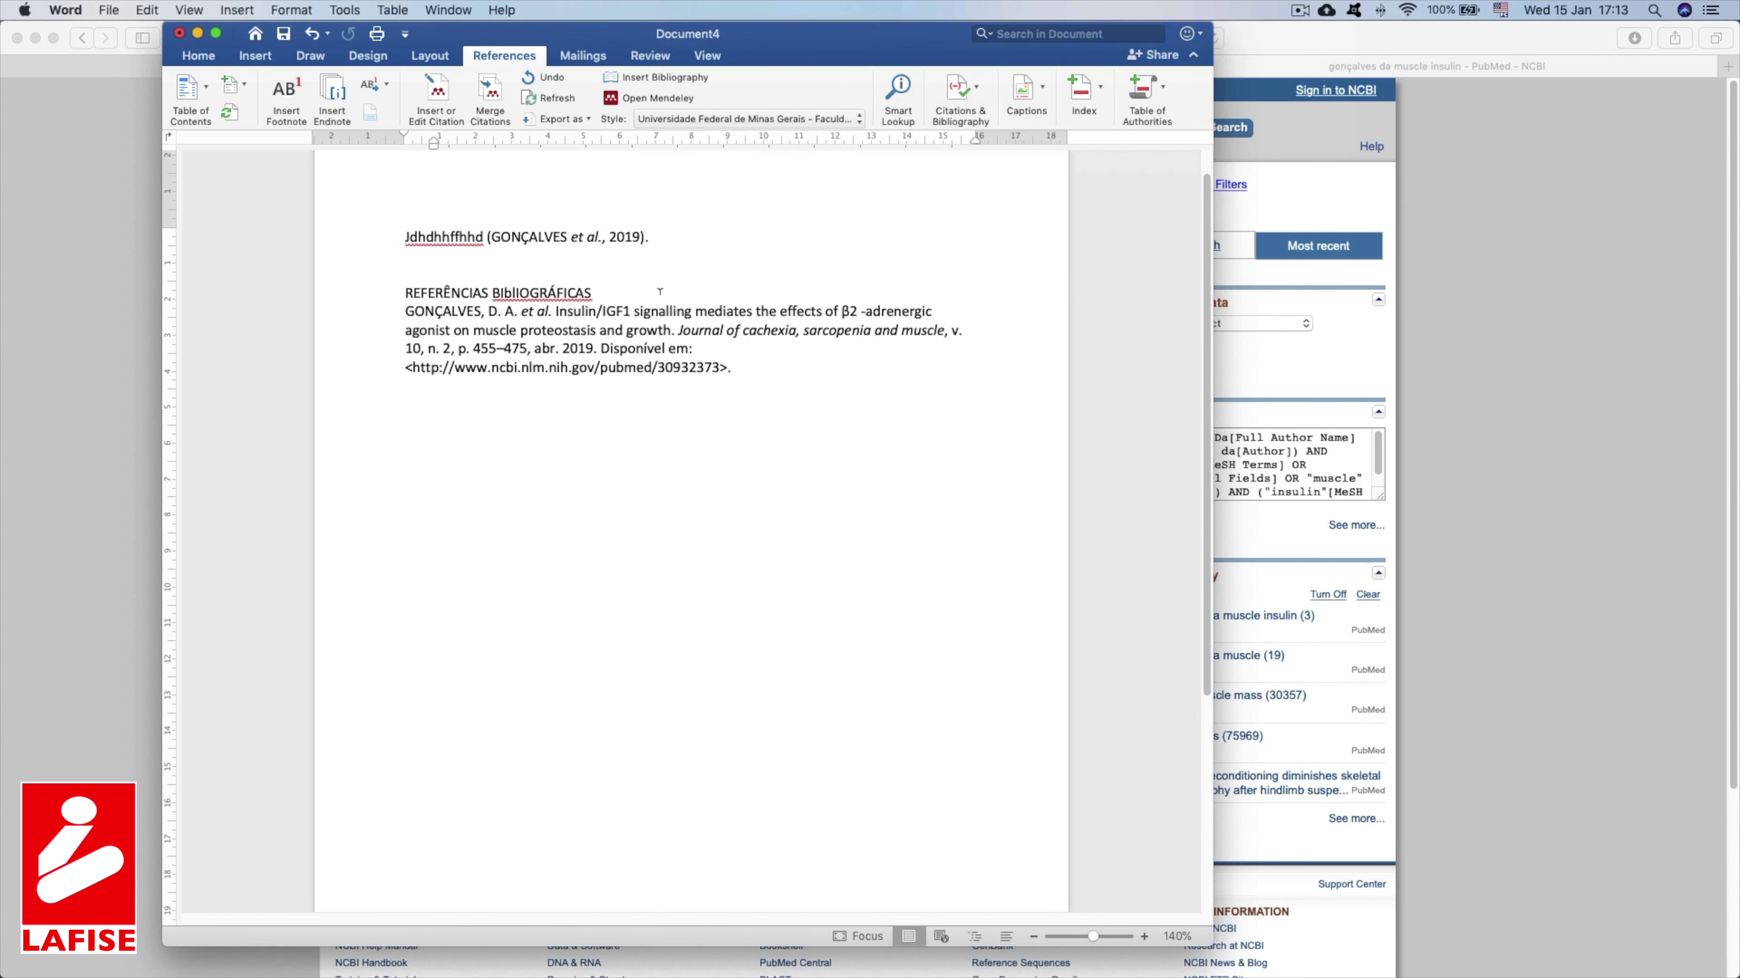